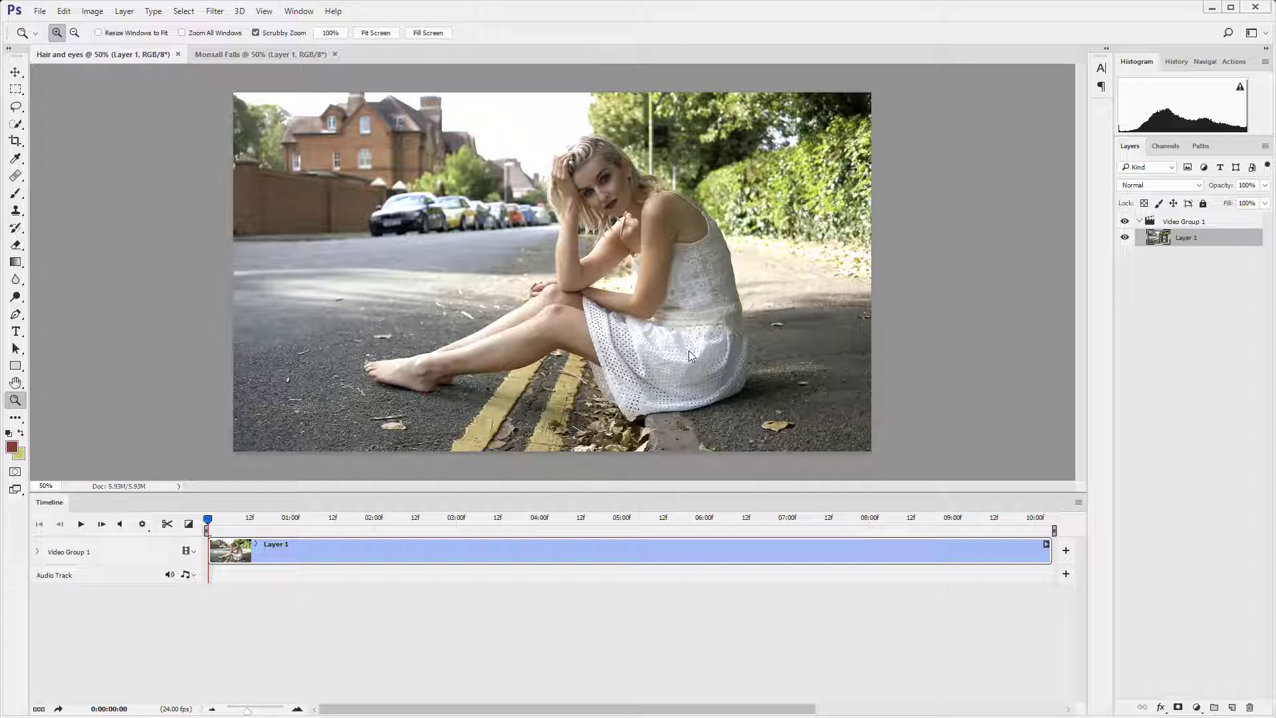
Step: Enable Loop Playback in the Timeline's playback settings
scroll(923, 353, up, 1)
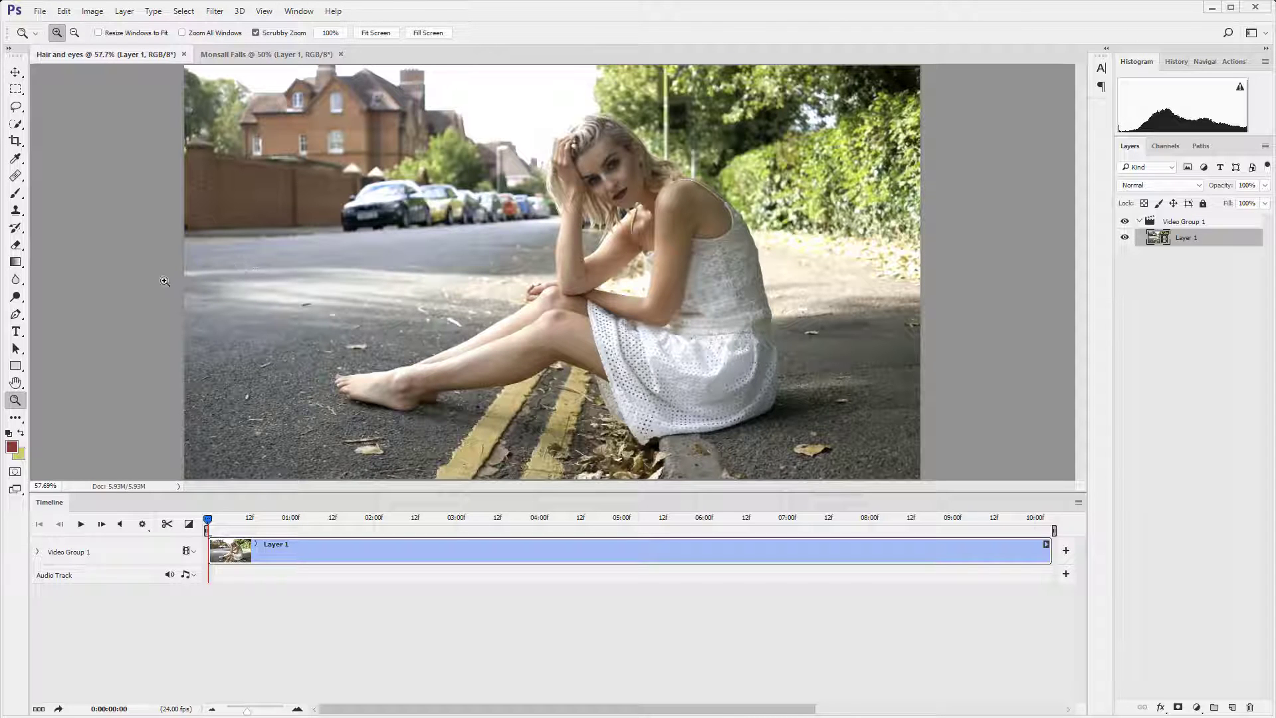
click(143, 524)
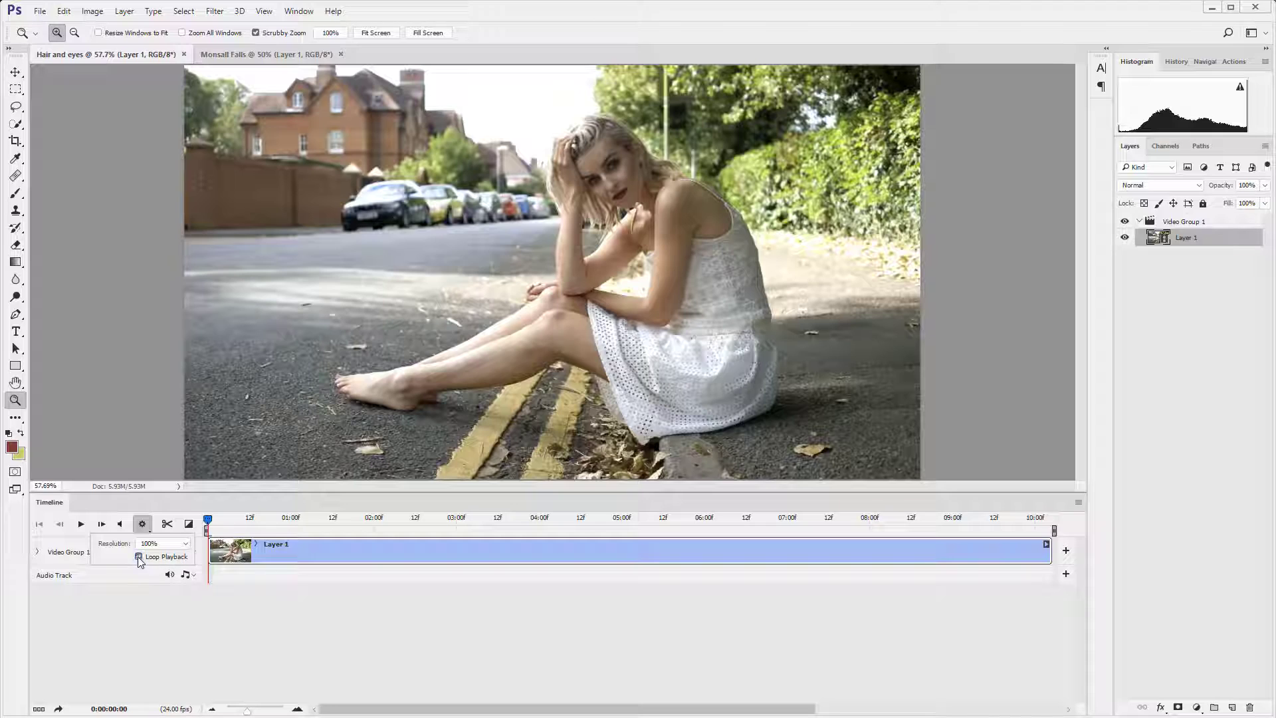
click(139, 557)
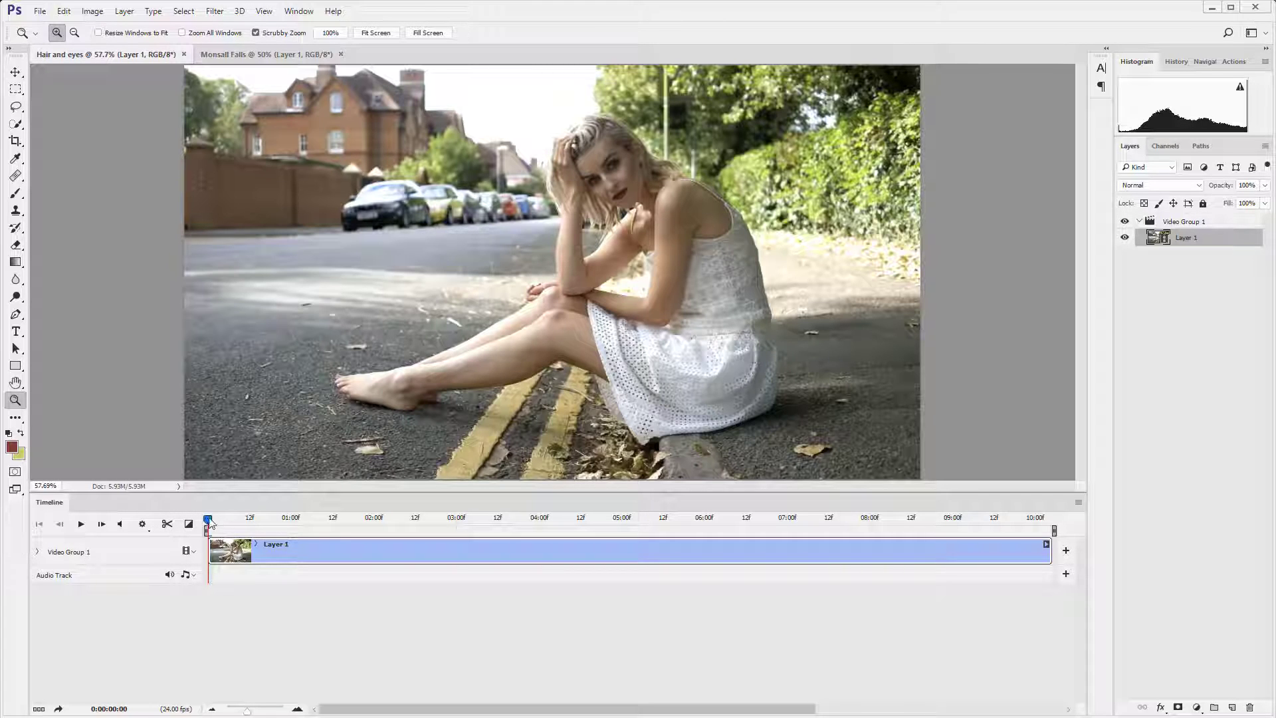
Step: Scrub the footage, trim the Layer 1 clip to about 2:10, and play it from the start
drag(210, 521, 603, 533)
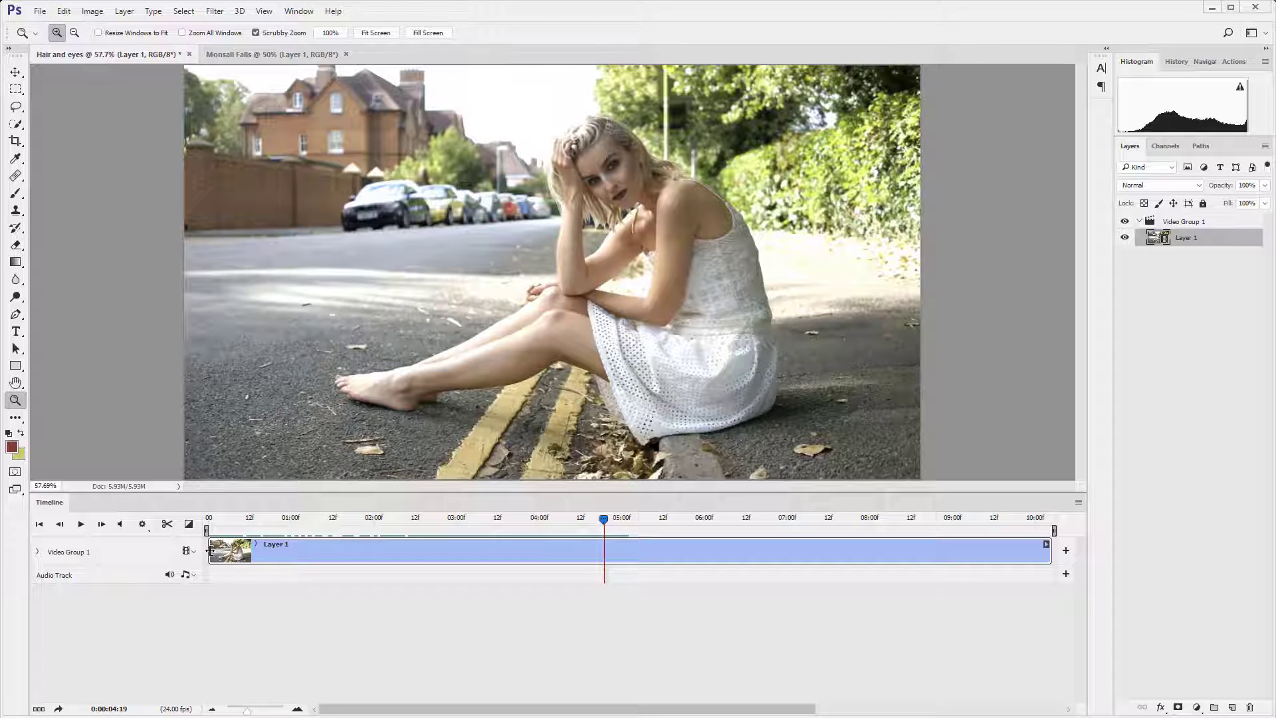
drag(210, 550, 606, 558)
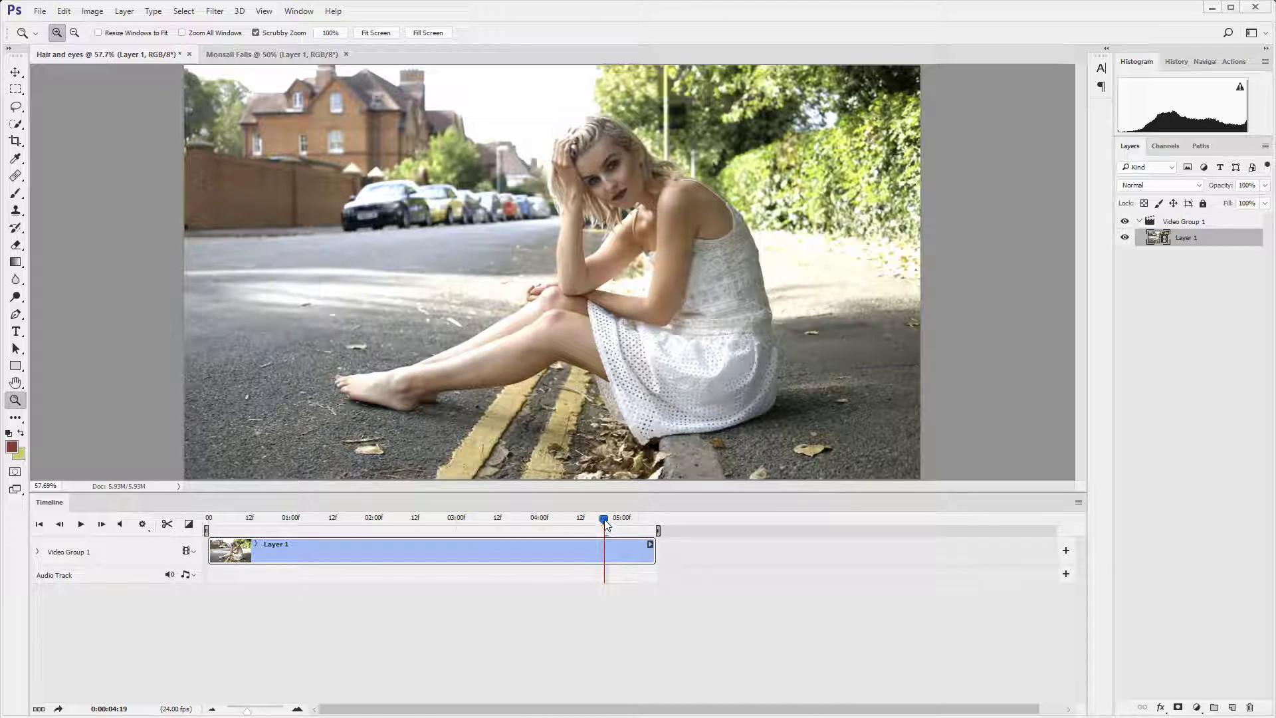
drag(605, 521, 405, 540)
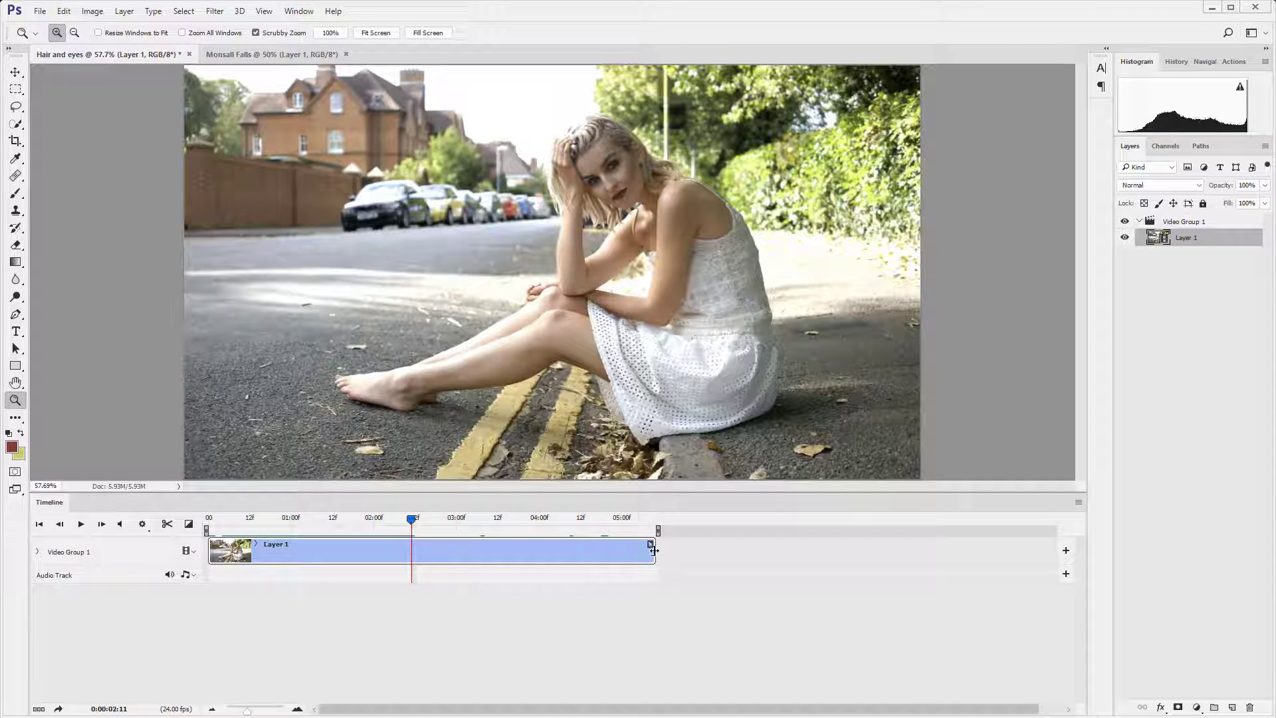
drag(650, 551, 408, 555)
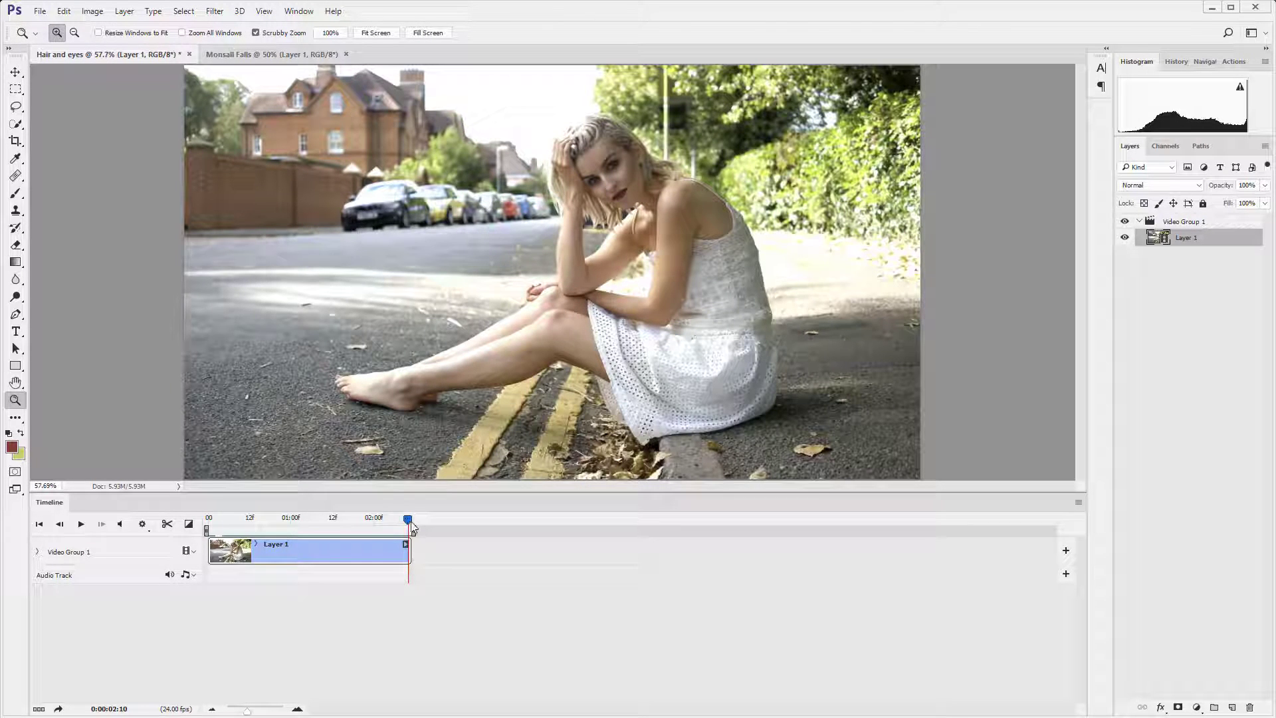
key(space)
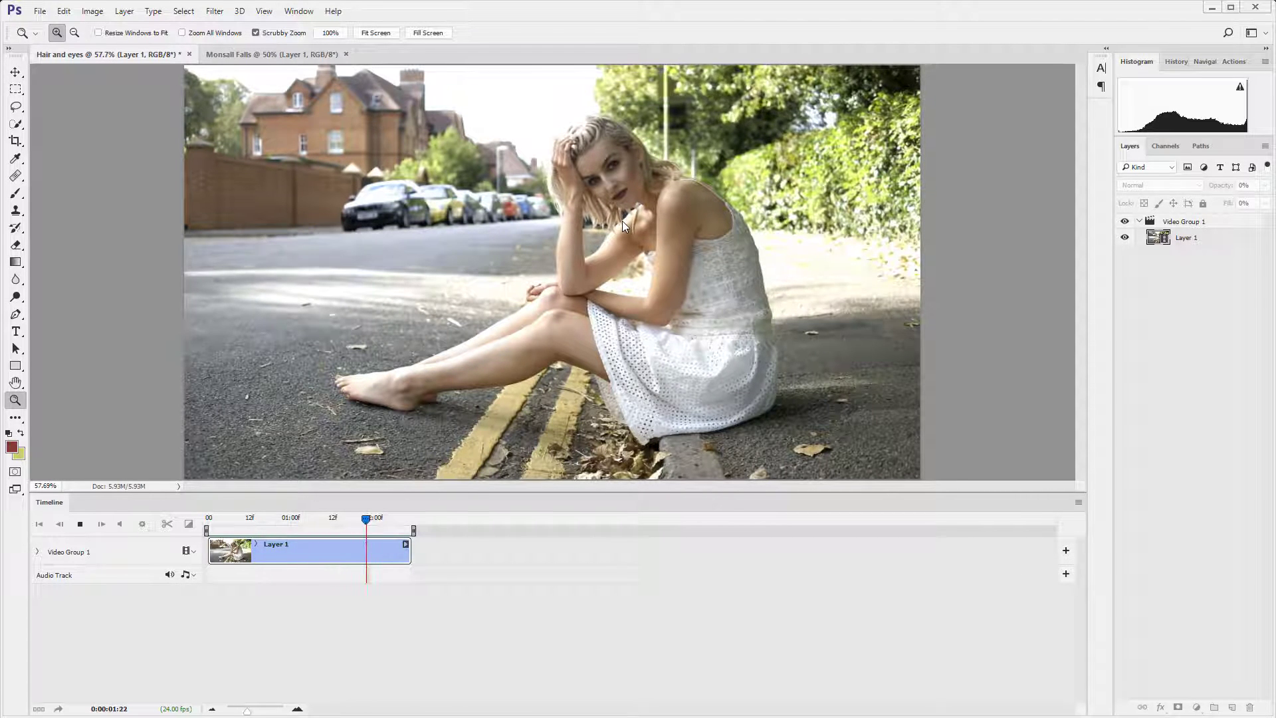
Step: Stop playback and stamp Video Group 1's current frame into a new Layer 2
key(space)
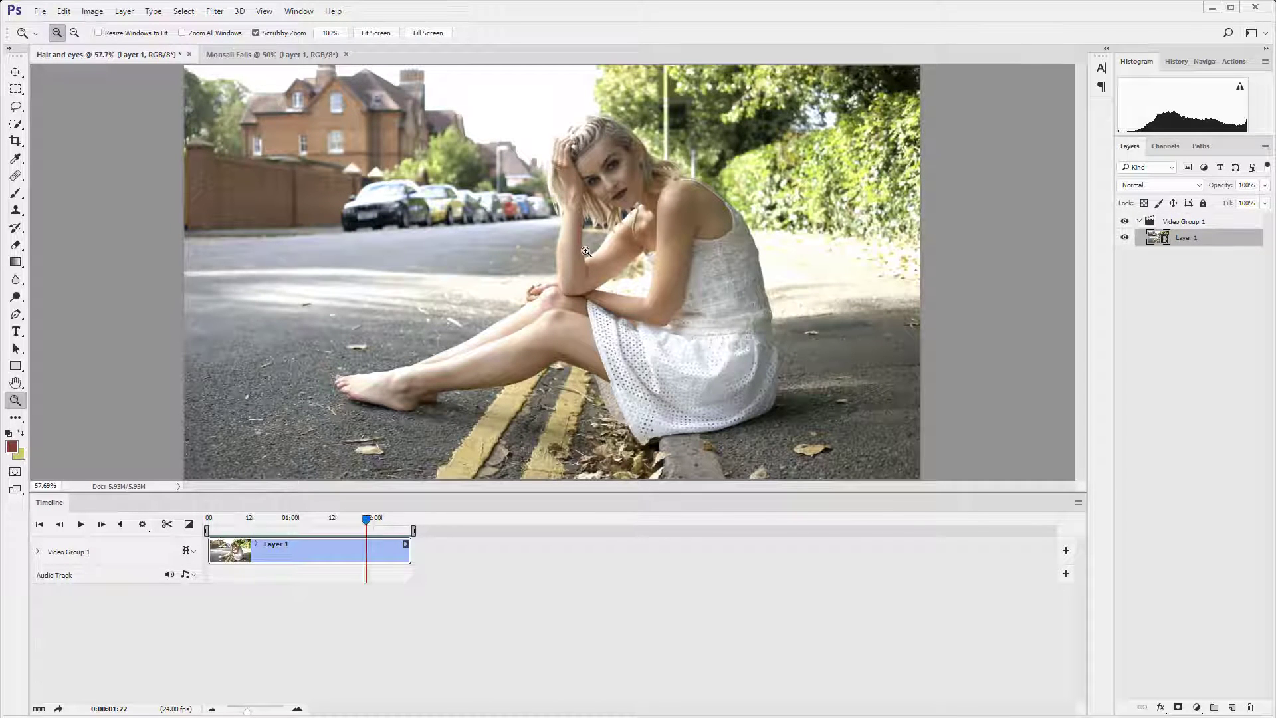
click(1189, 223)
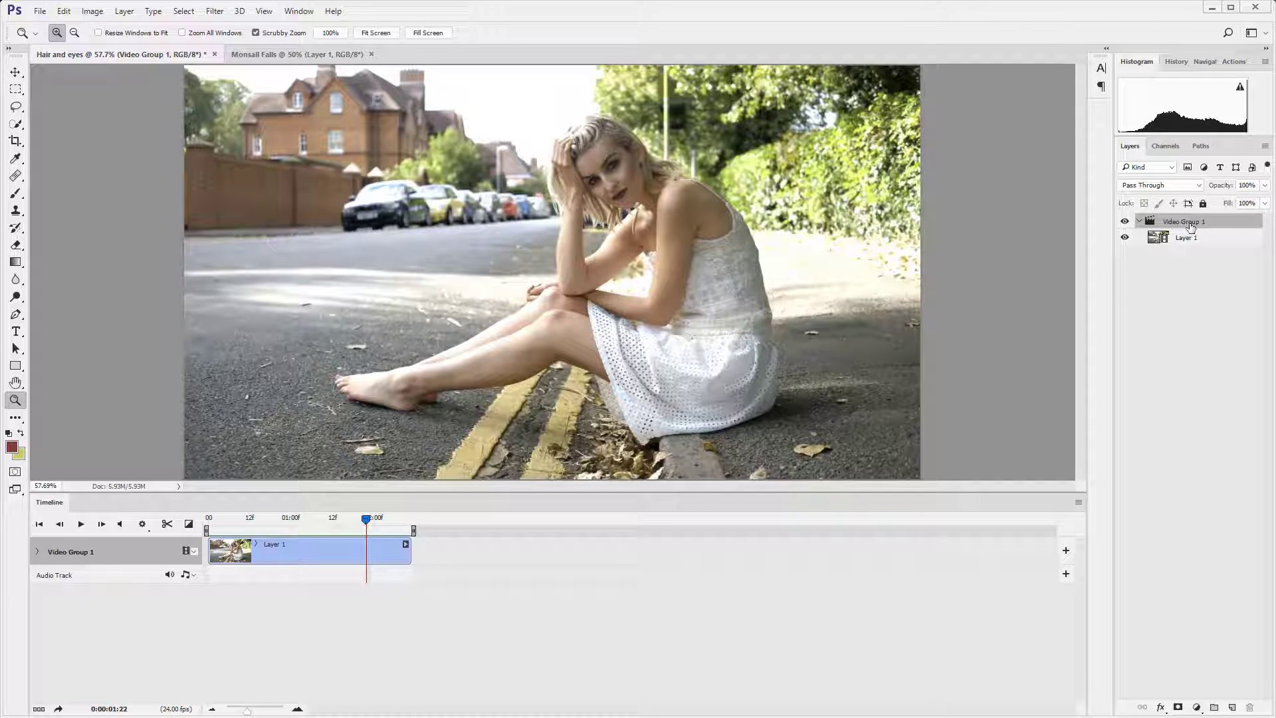
key(ctrl+shift+alt+e)
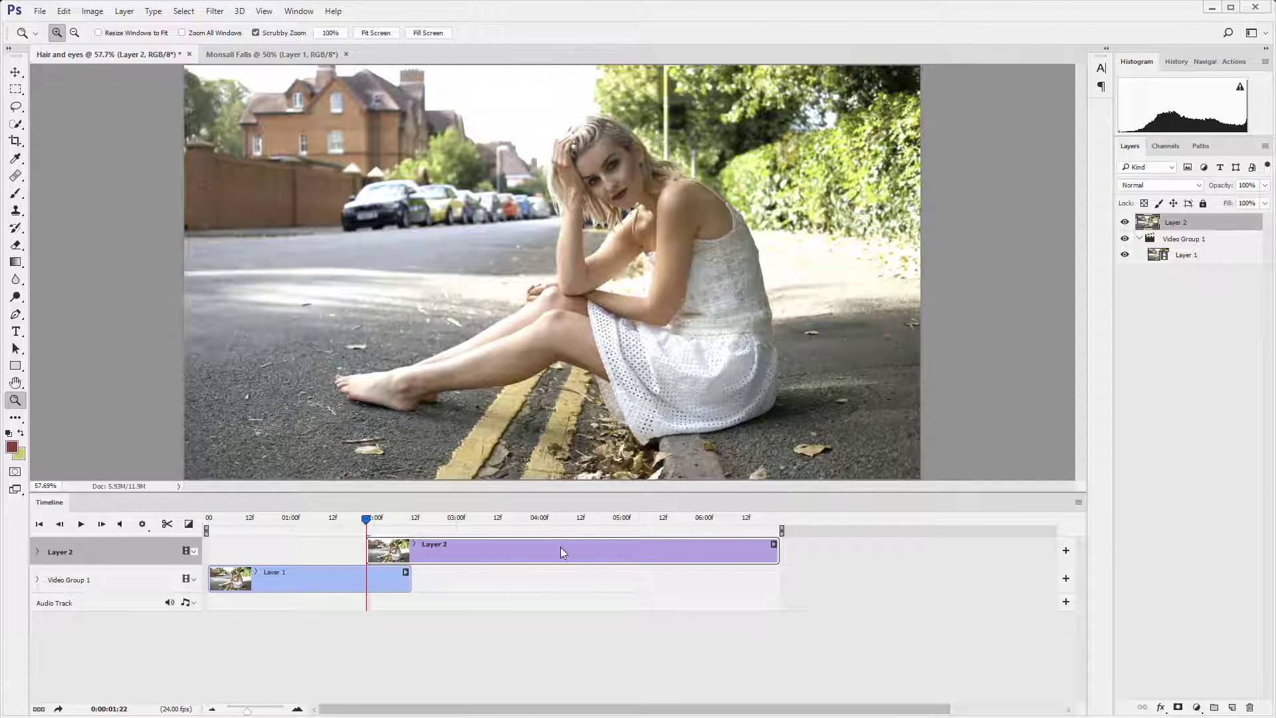
Step: Align Layer 2's clip with Layer 1's start and end, then preview the result
drag(560, 551, 396, 553)
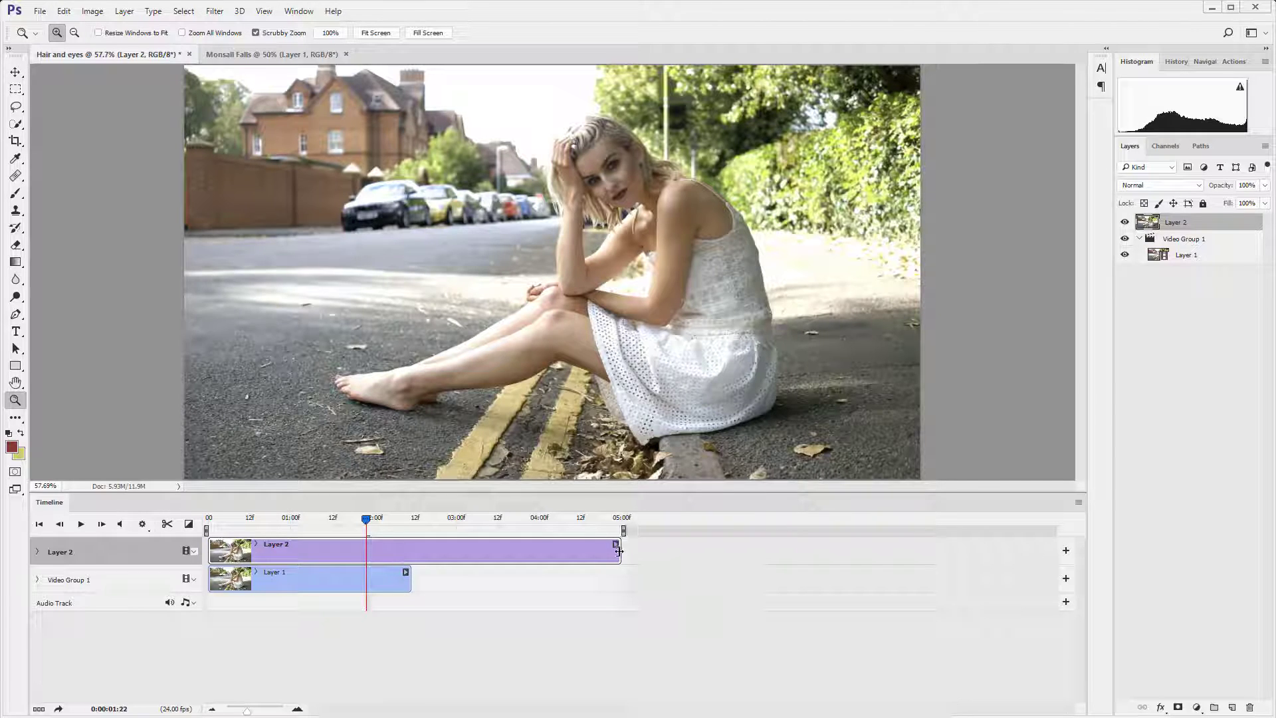
drag(618, 551, 412, 552)
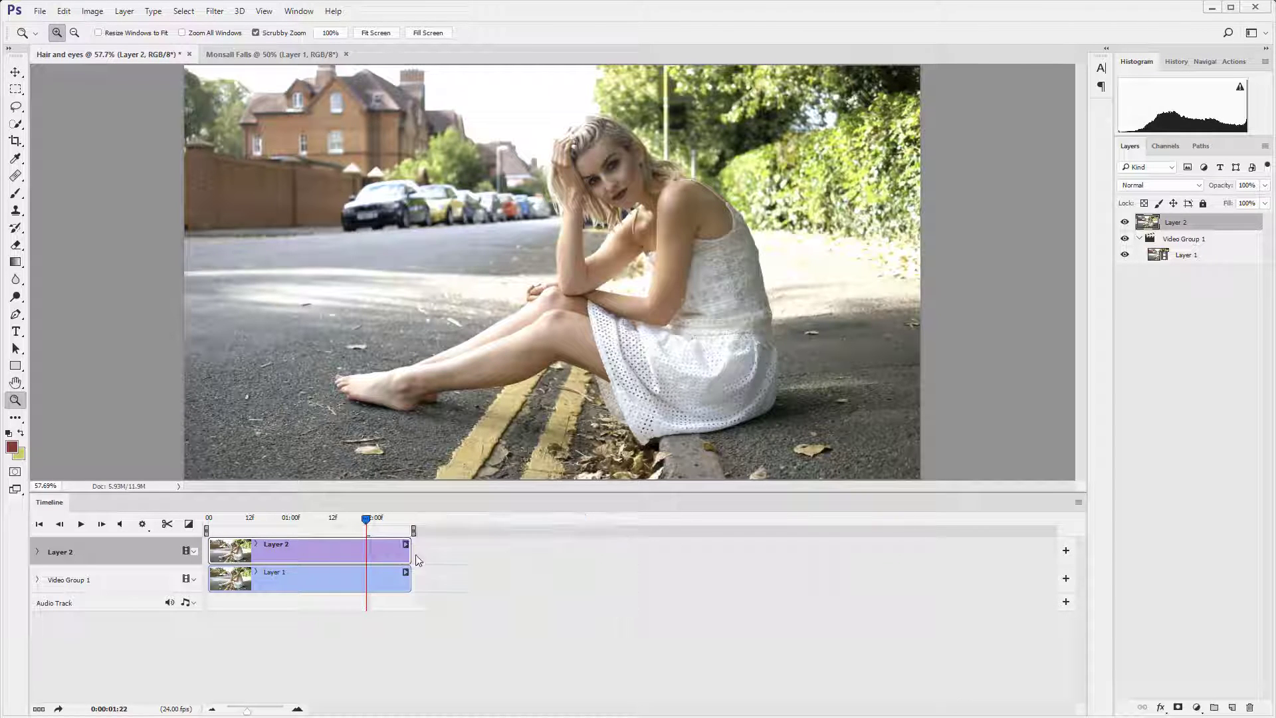
key(space)
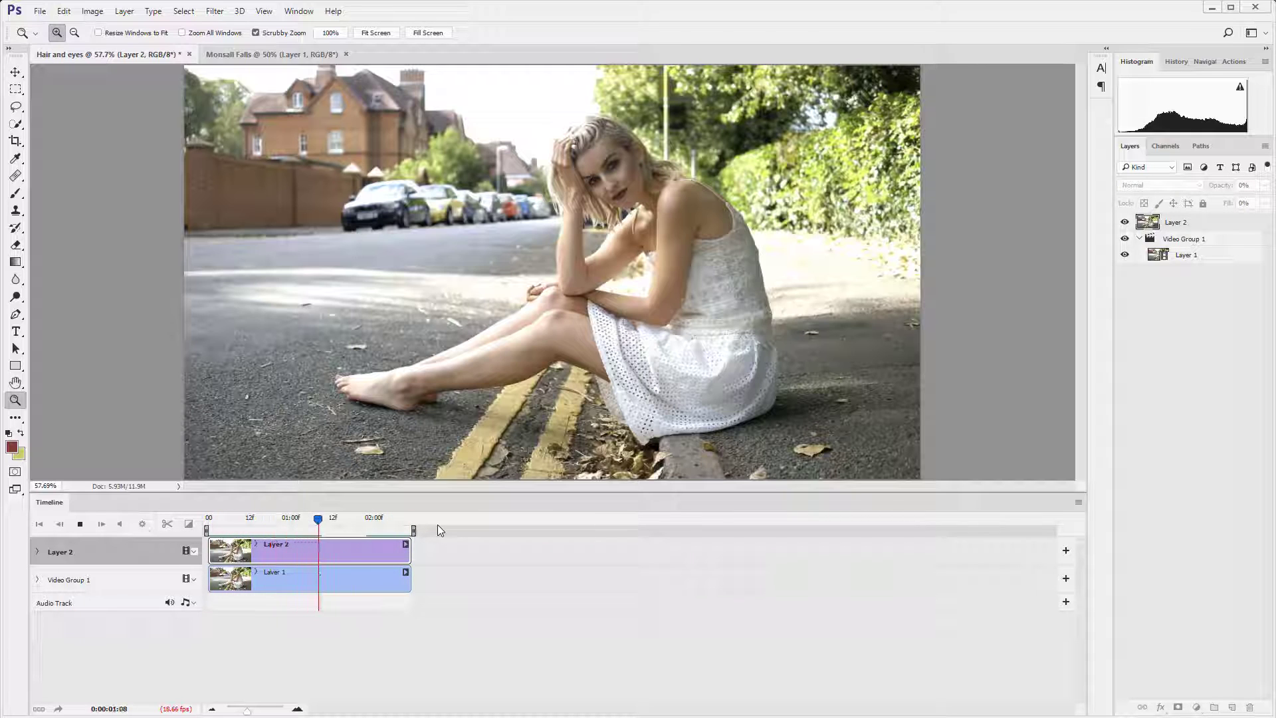
key(space)
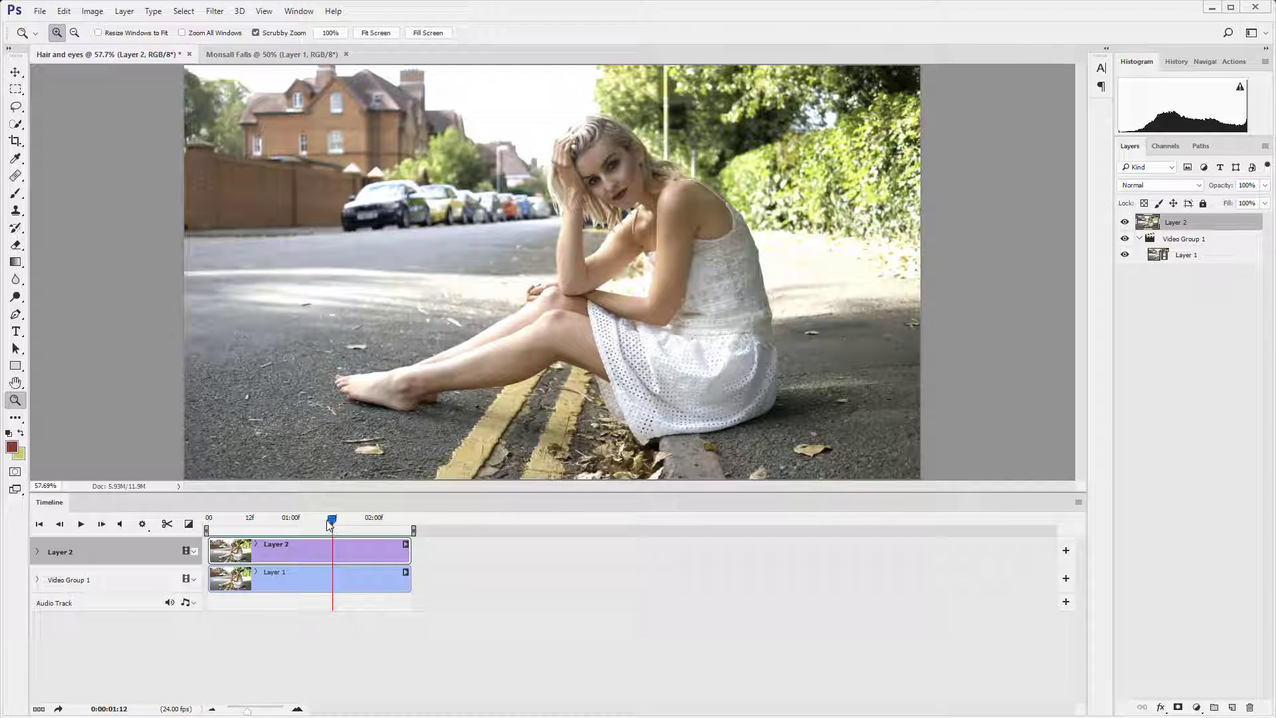
drag(331, 525, 288, 545)
Step: Add a layer mask to Layer 2 and zoom in on her face
click(1178, 708)
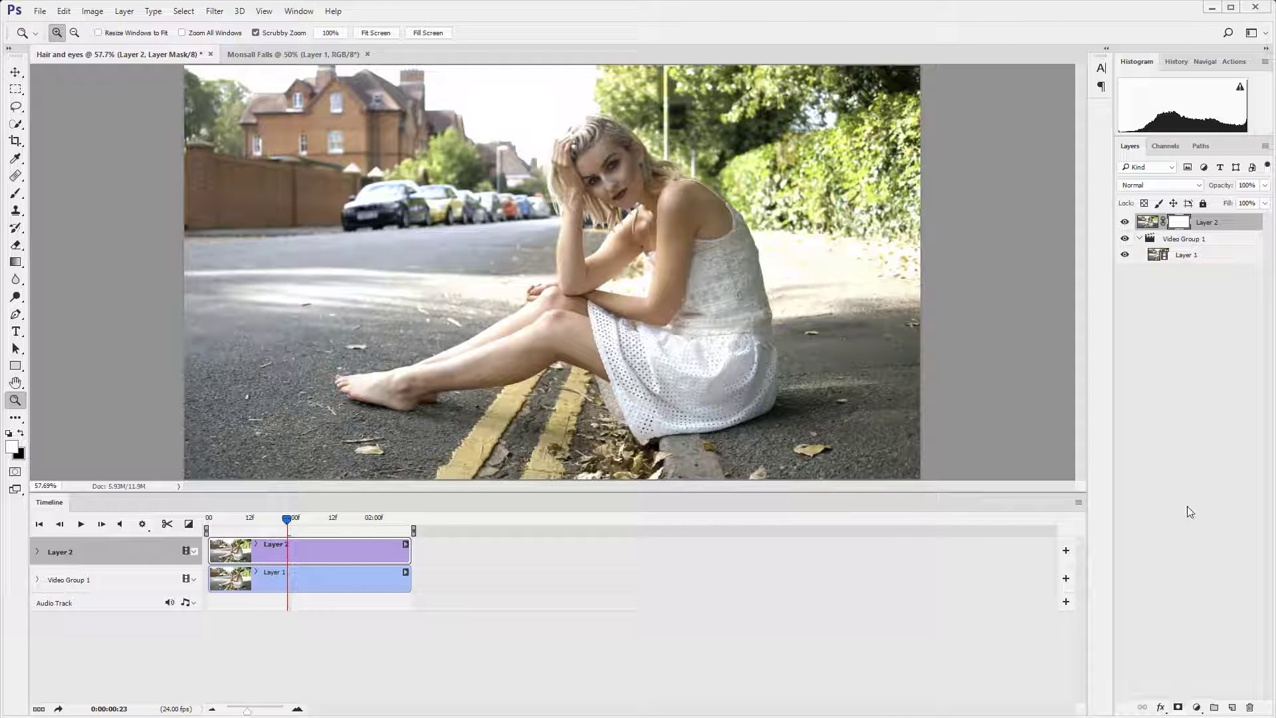
drag(602, 186, 673, 264)
alt+click(600, 184)
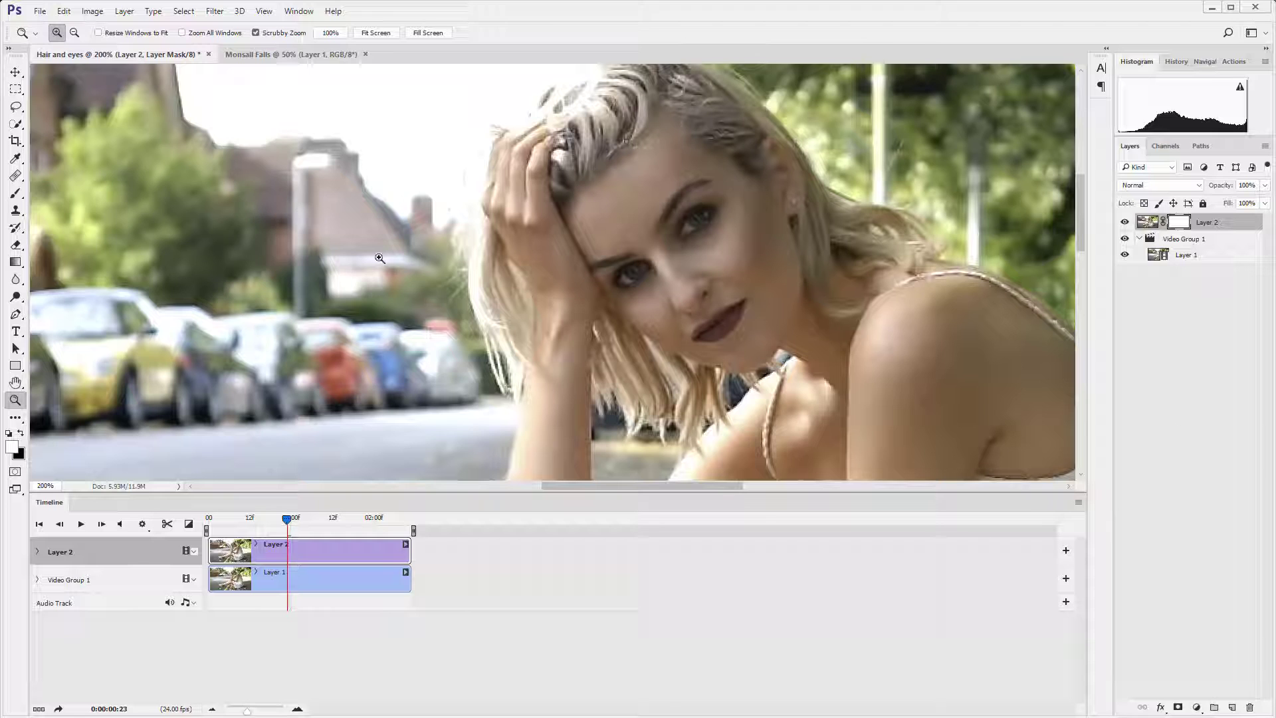
Step: Set up a black Brush shrunk to size 20 for painting over the eyes
key(b)
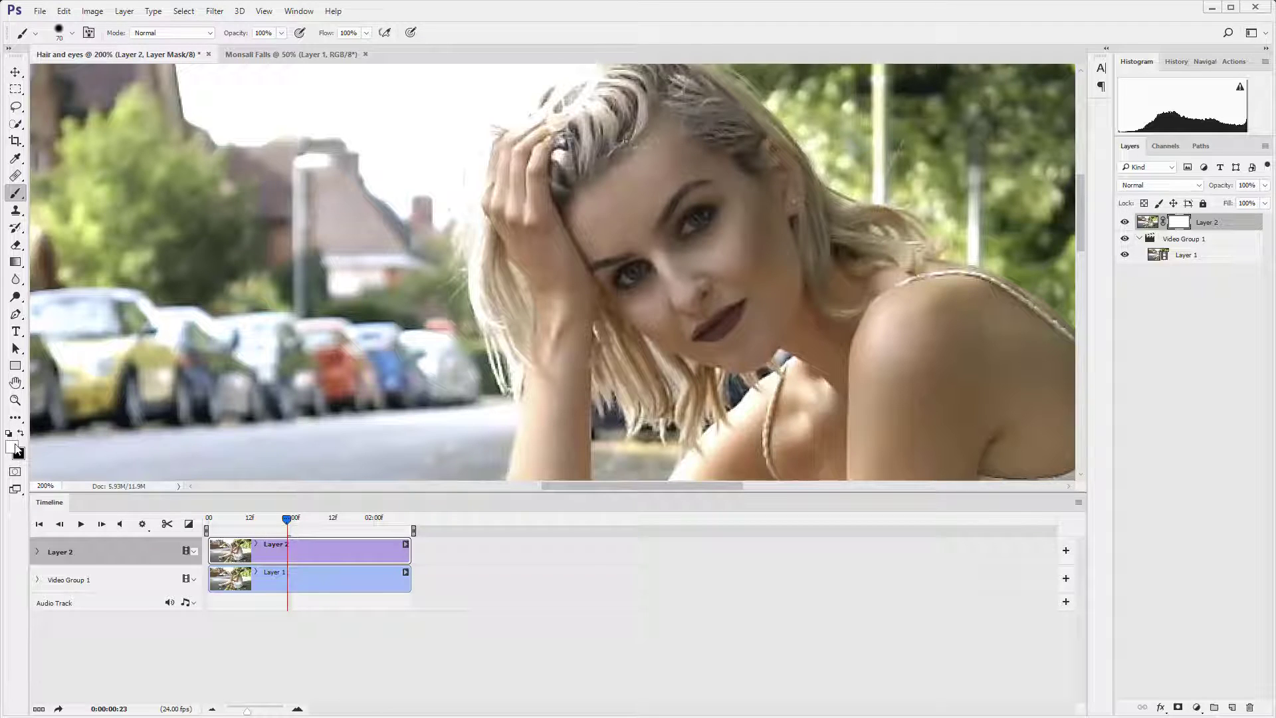
key(x)
key(bracketleft)
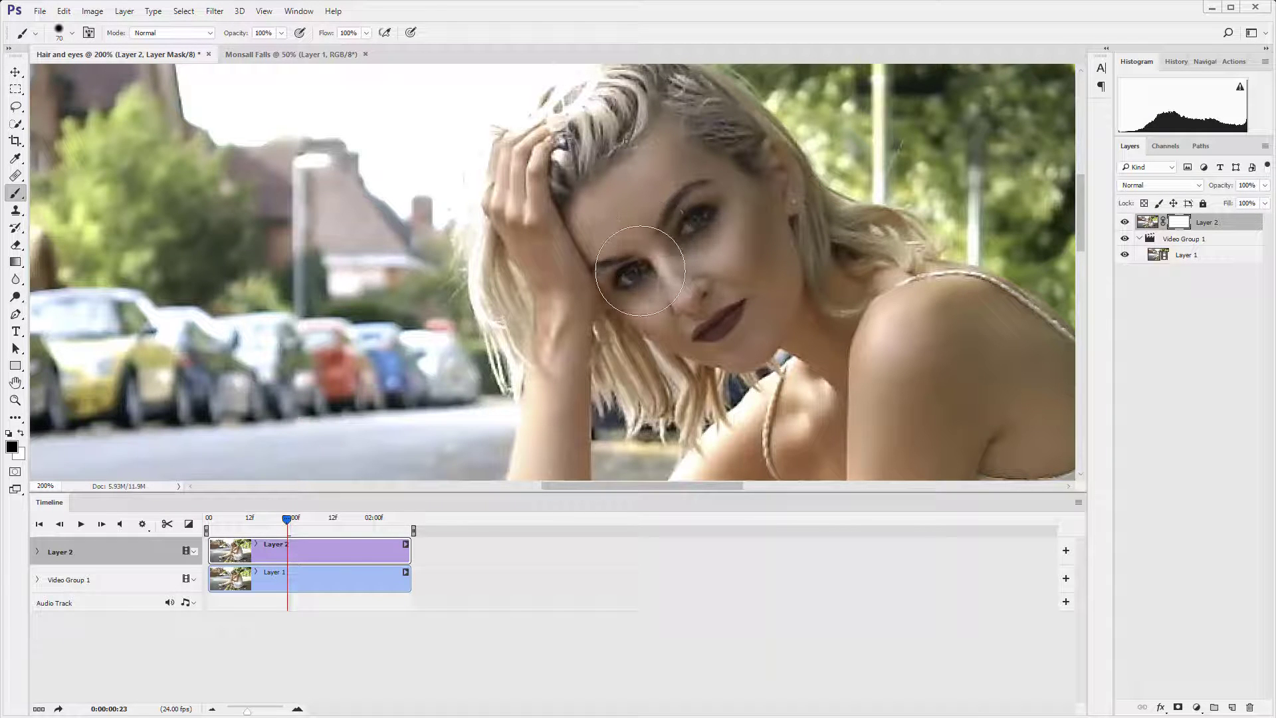
key(bracketleft)
key(bracketleft)
key(bracketleft)
key(bracketleft)
key(bracketleft)
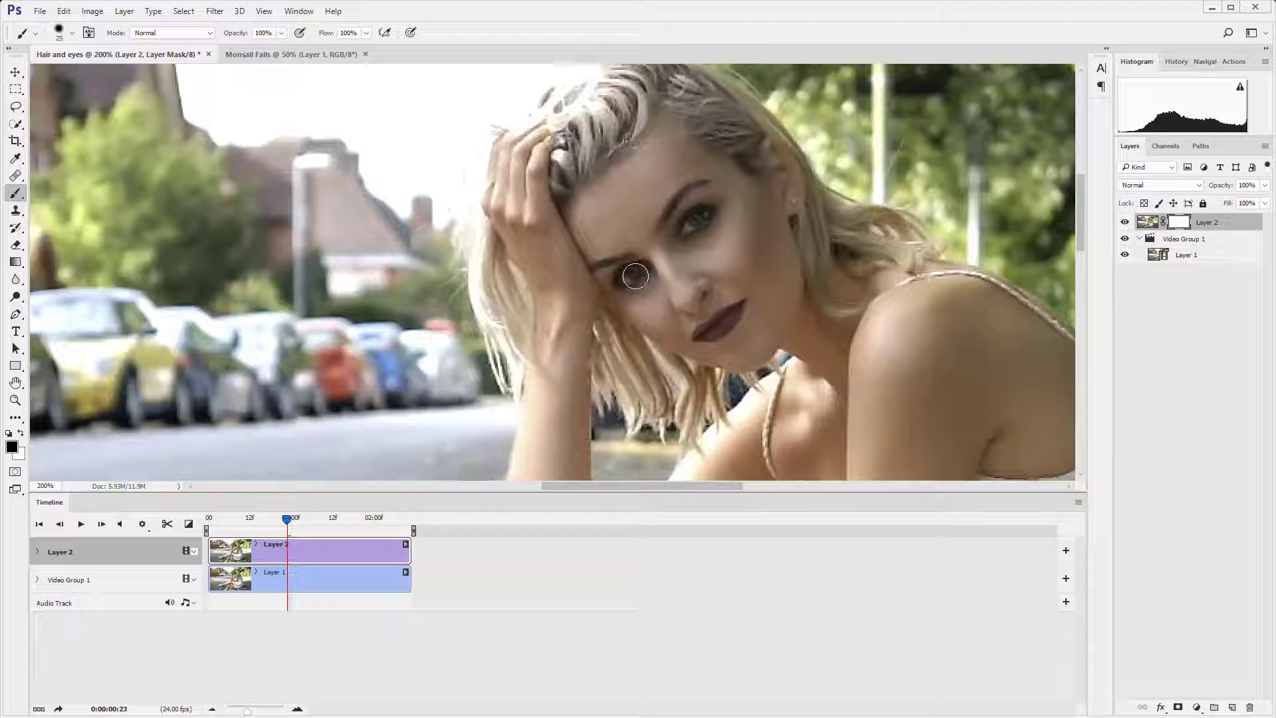
key(bracketleft)
key(space)
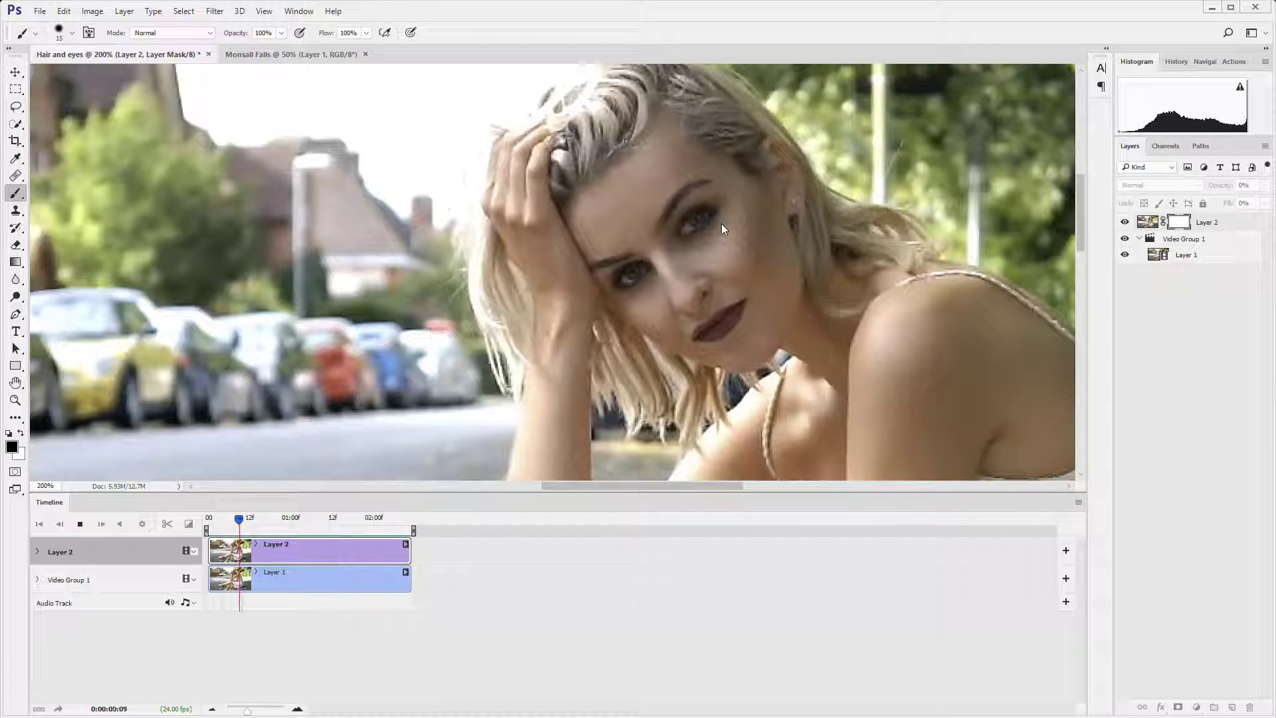
key(space)
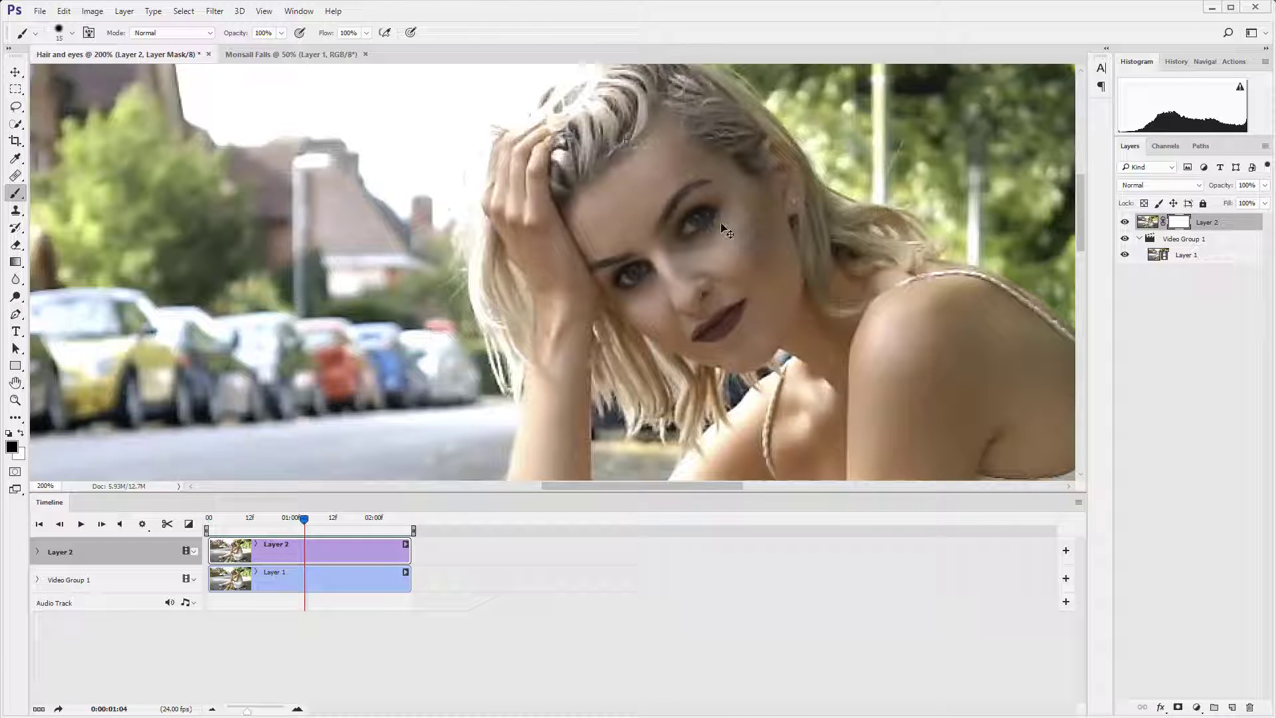
key(ctrl+0)
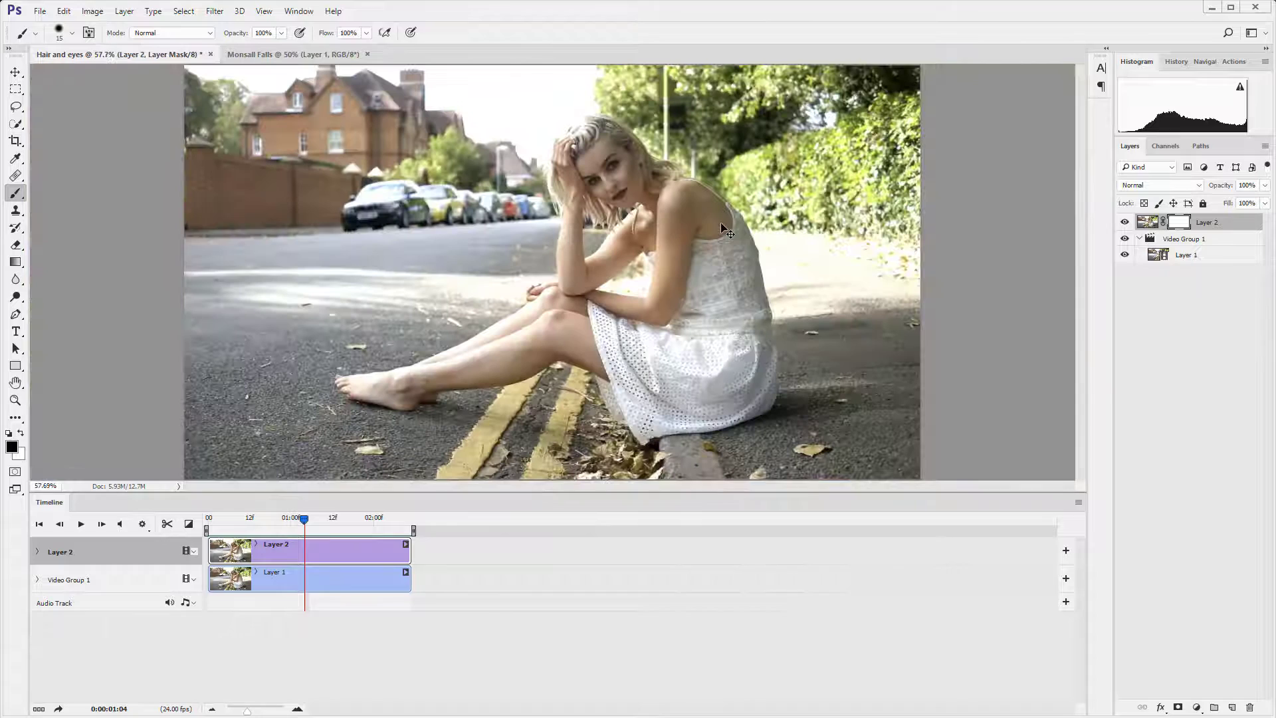
key(space)
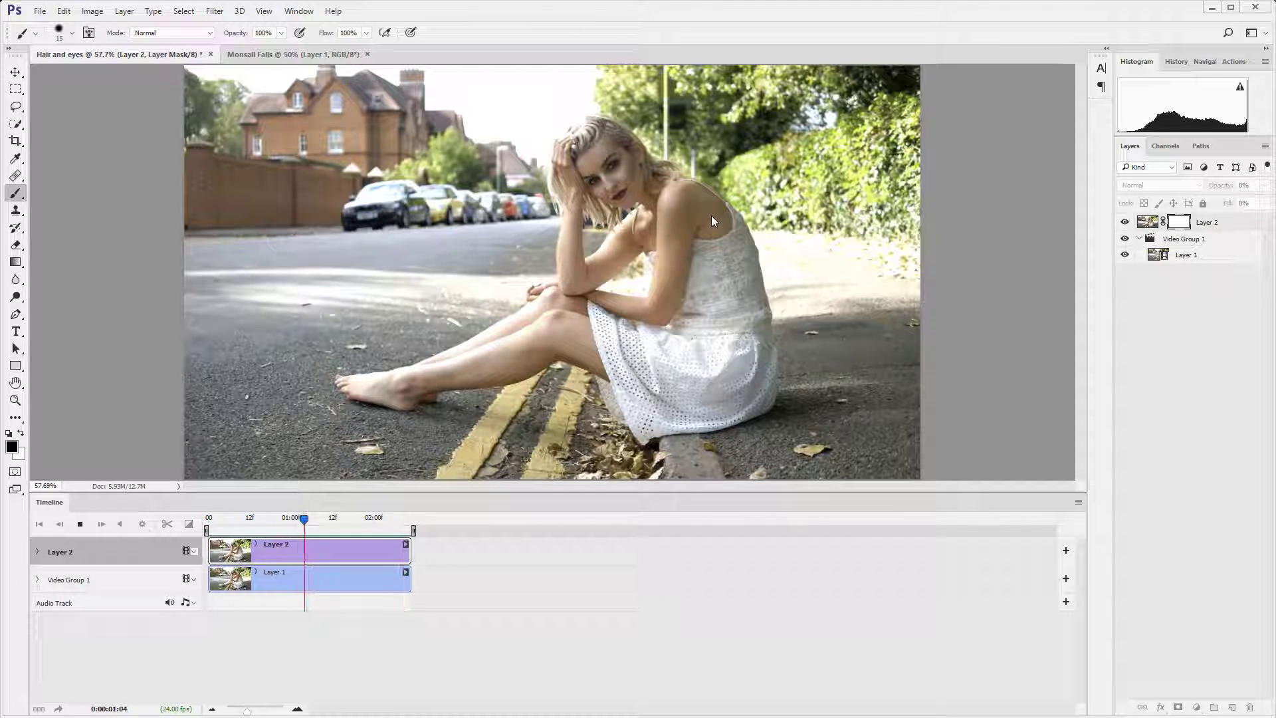
key(space)
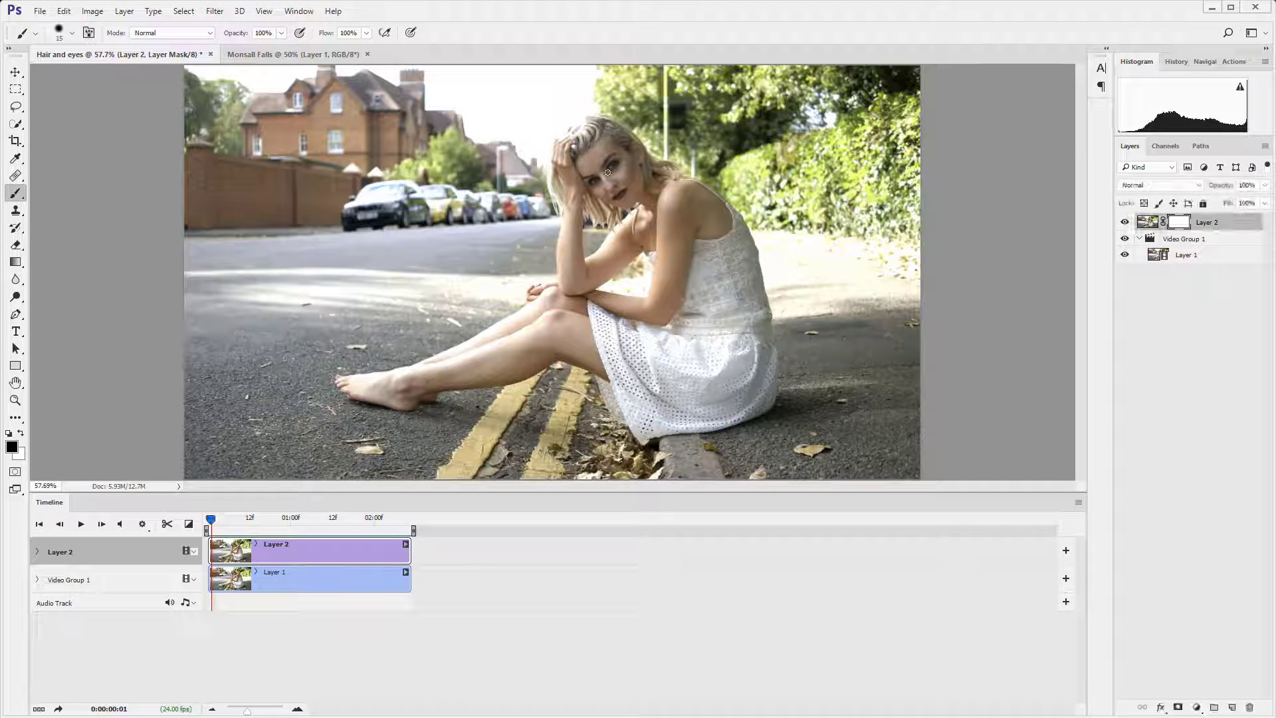
key(z)
Step: Zoom in on her hair, reselect the Brush, and preview the current mask
drag(596, 206, 657, 254)
click(610, 200)
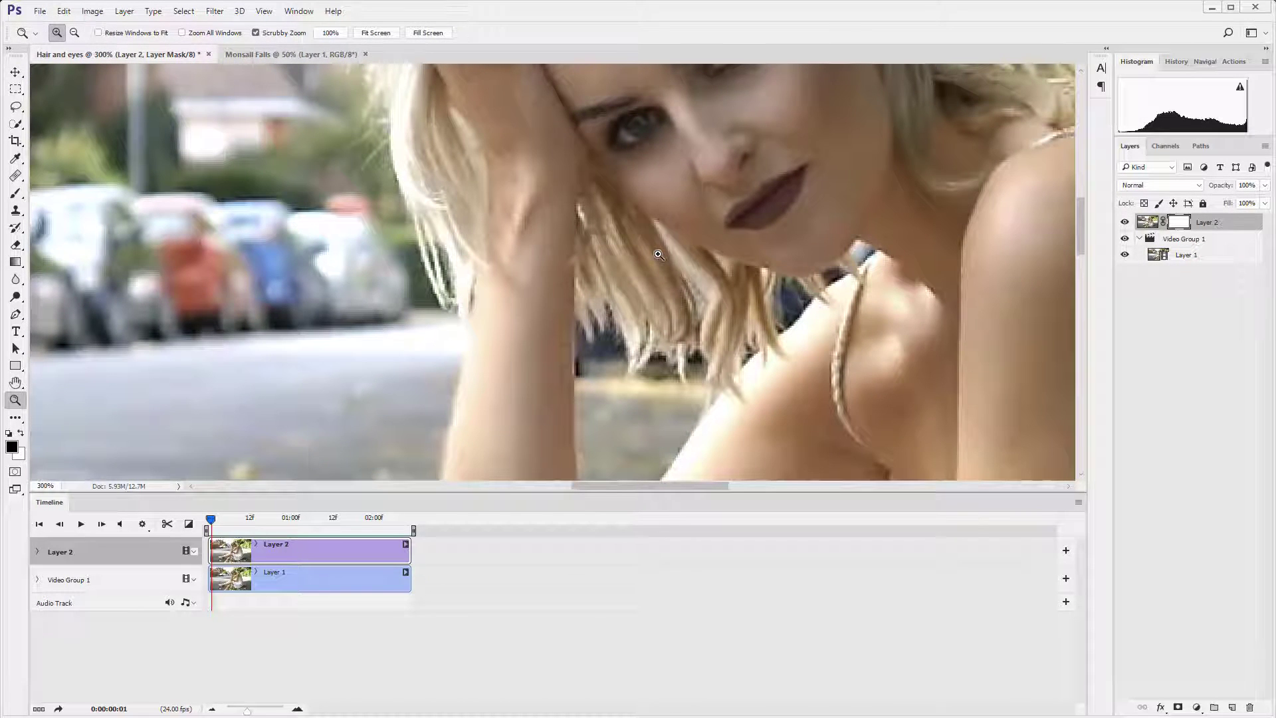
key(b)
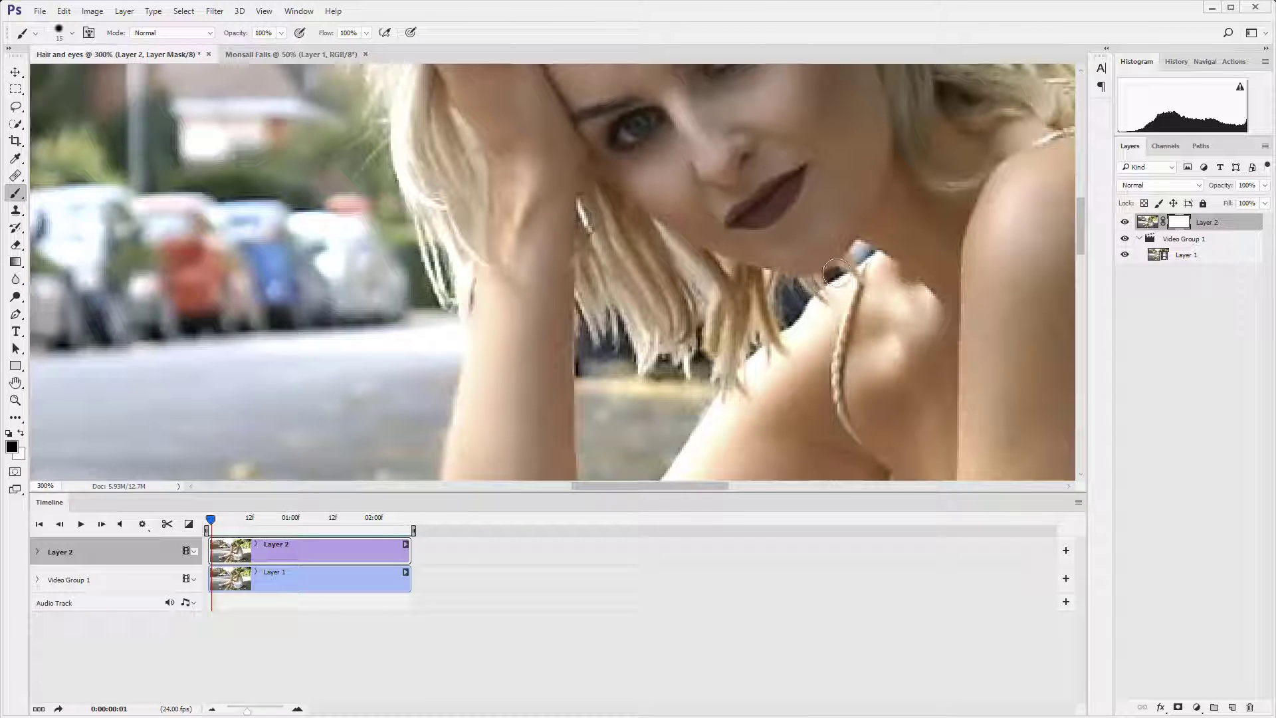
key(space)
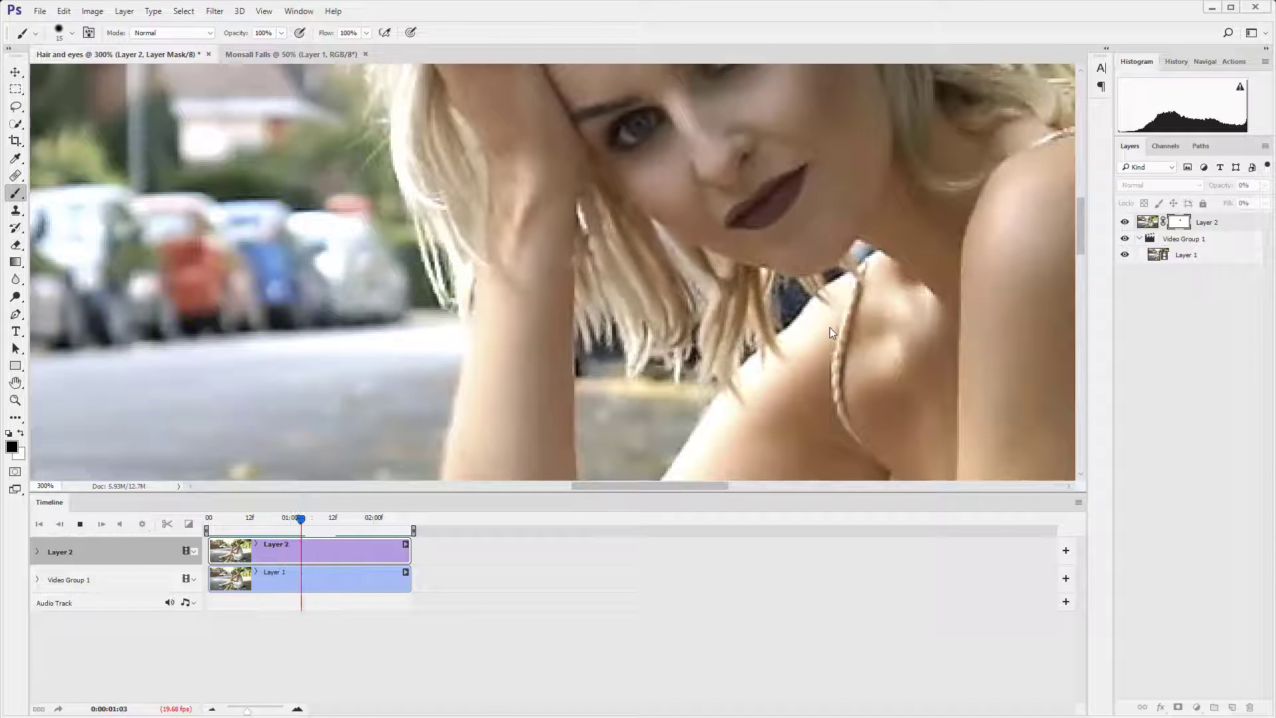
key(space)
Step: Paint white beside the neck to reveal moving hair, then replay the loop to check
key(x)
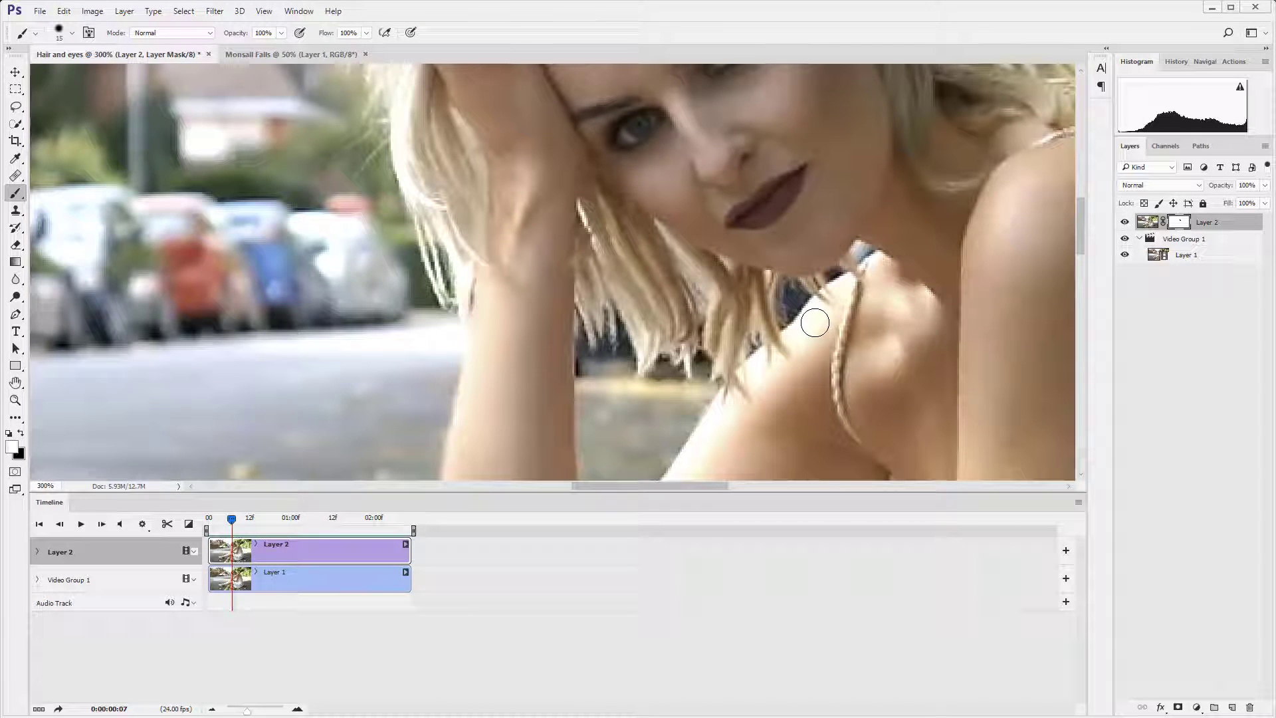
mouse_move(802, 295)
mouse_down()
mouse_move(718, 418)
mouse_move(814, 327)
mouse_move(829, 293)
mouse_move(884, 257)
mouse_up()
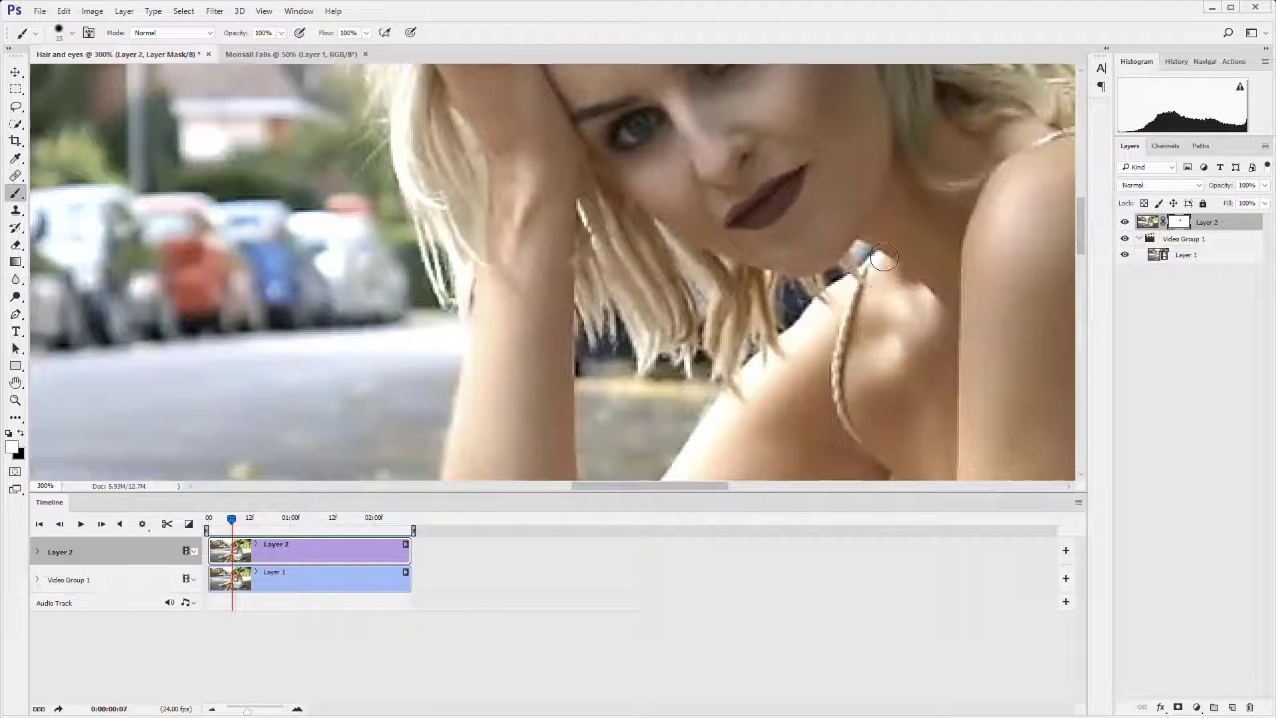
key(space)
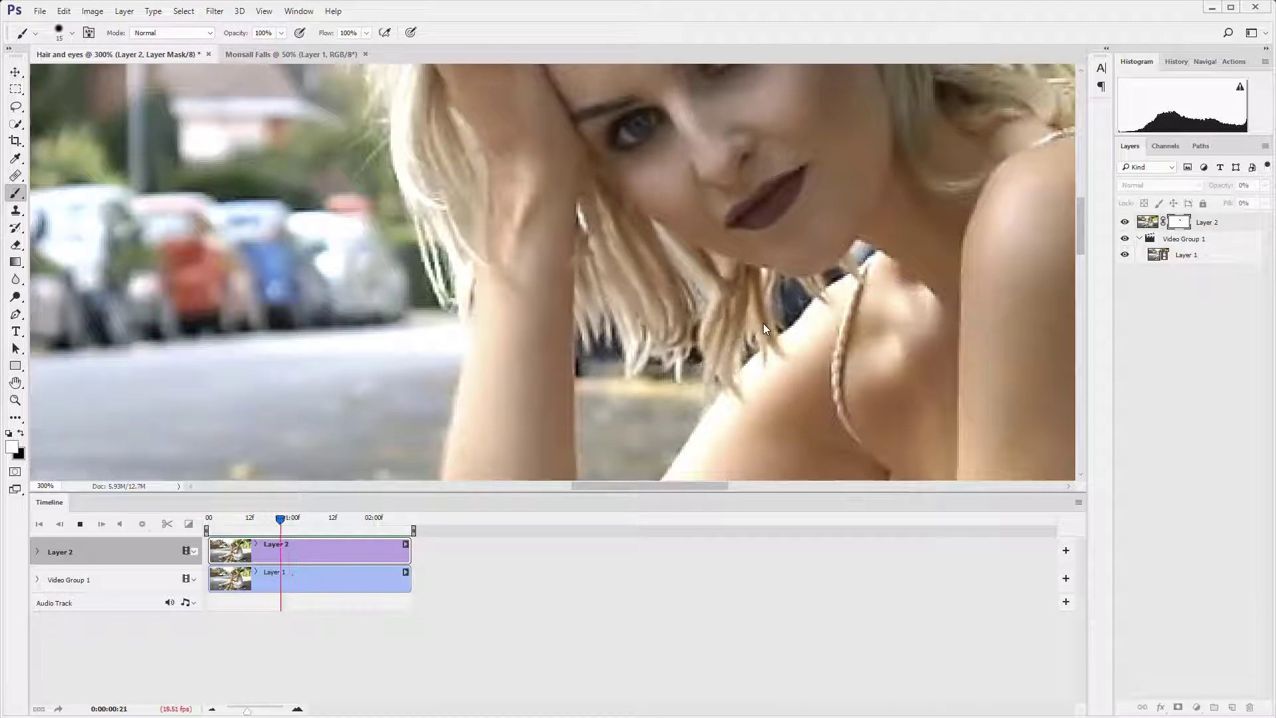
key(space)
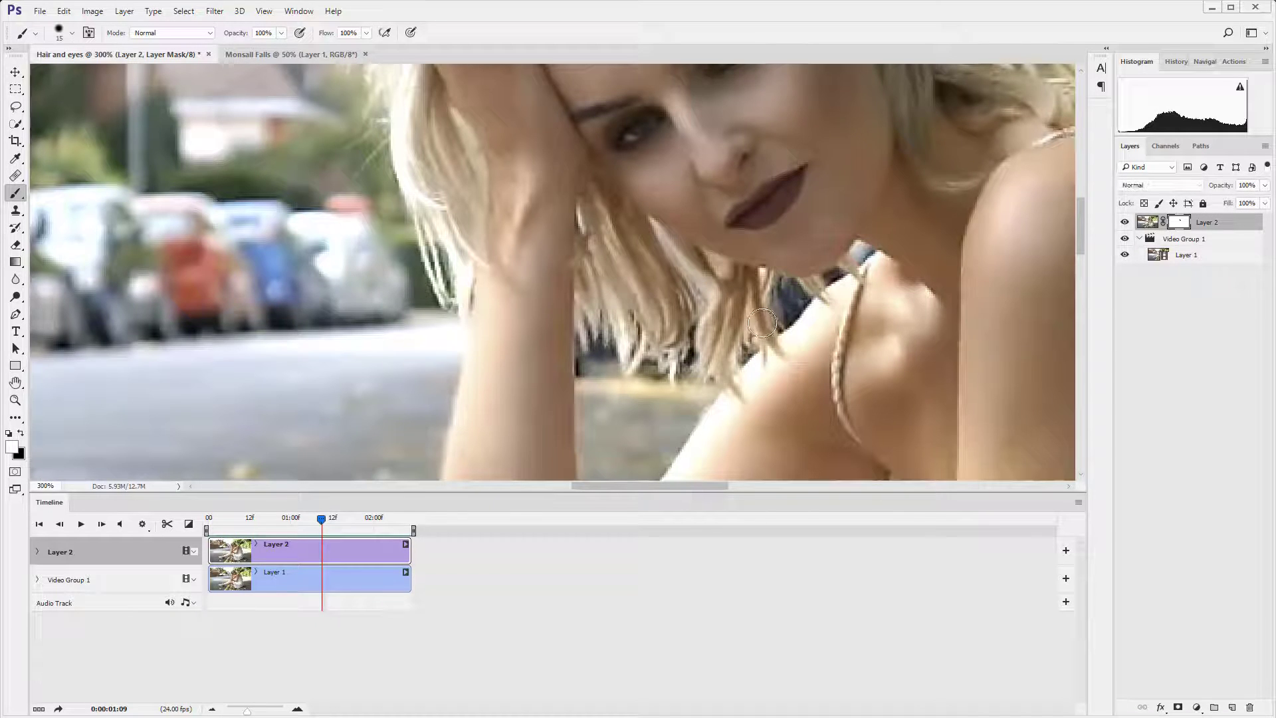
key(x)
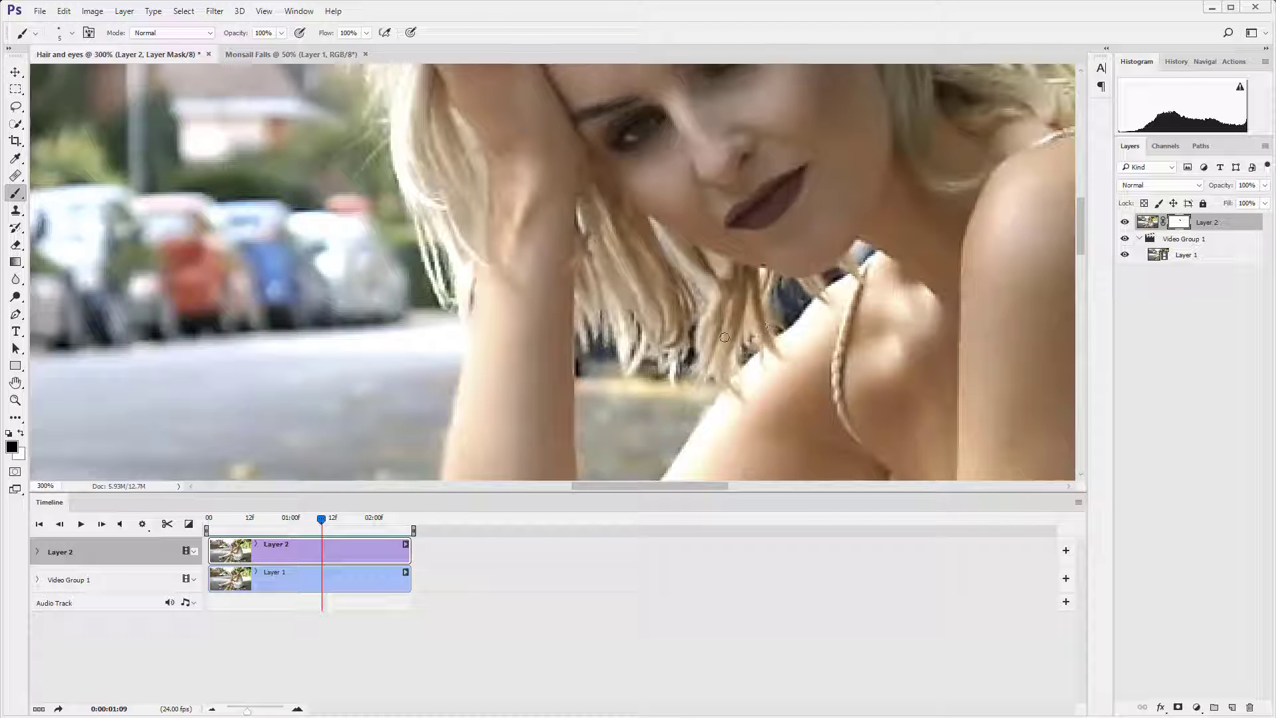
key(space)
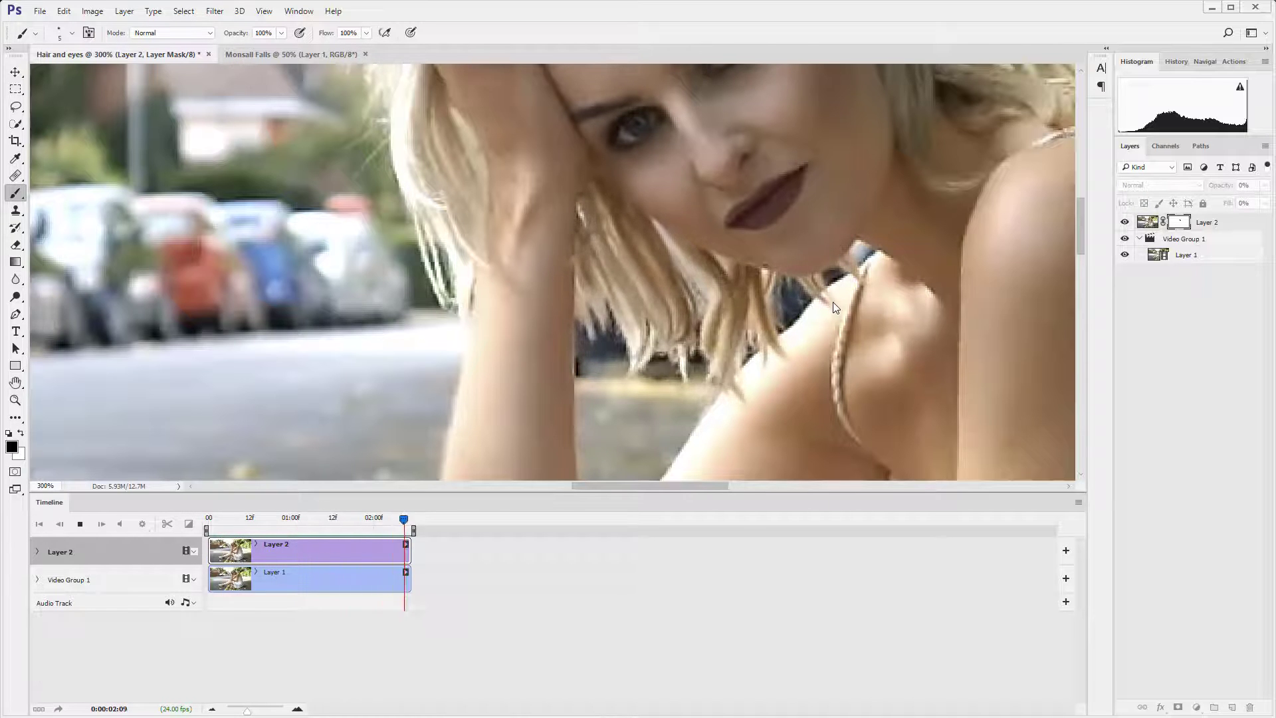
Step: Zoom out to 100%, then fit the whole frame on screen, replaying the loop at each view
key(space)
key(ctrl+minus)
key(ctrl+minus)
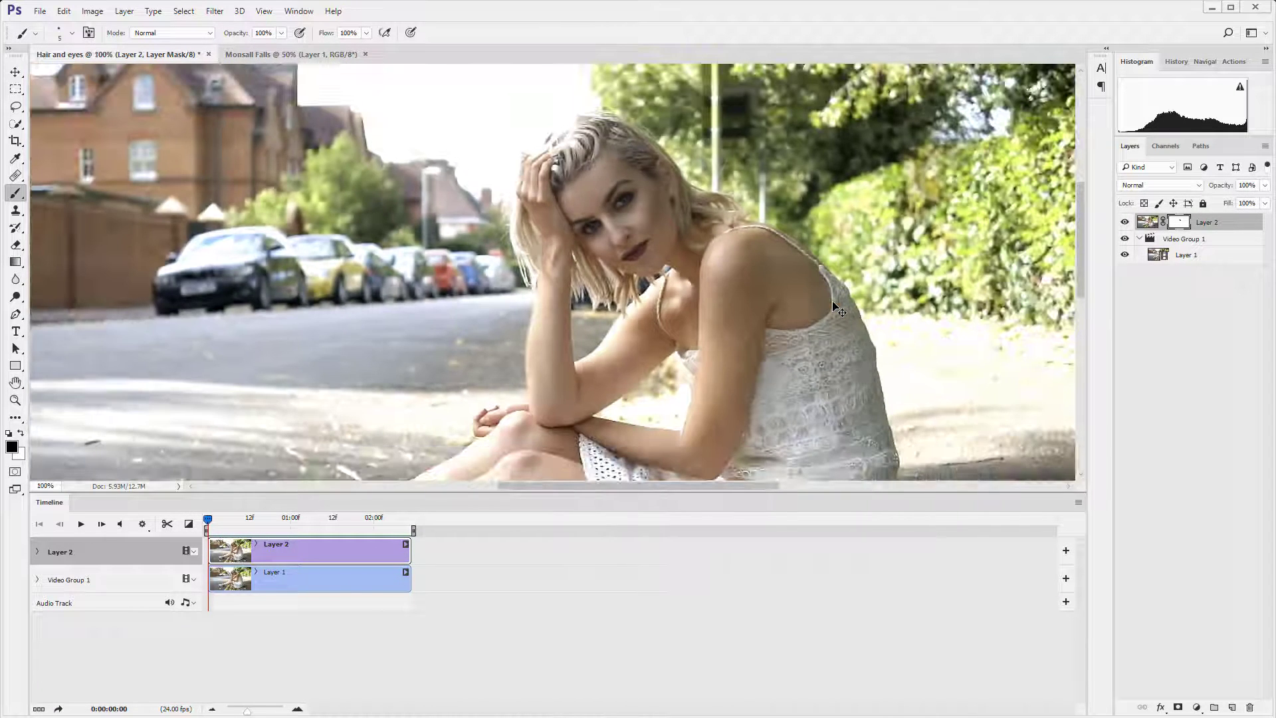
key(space)
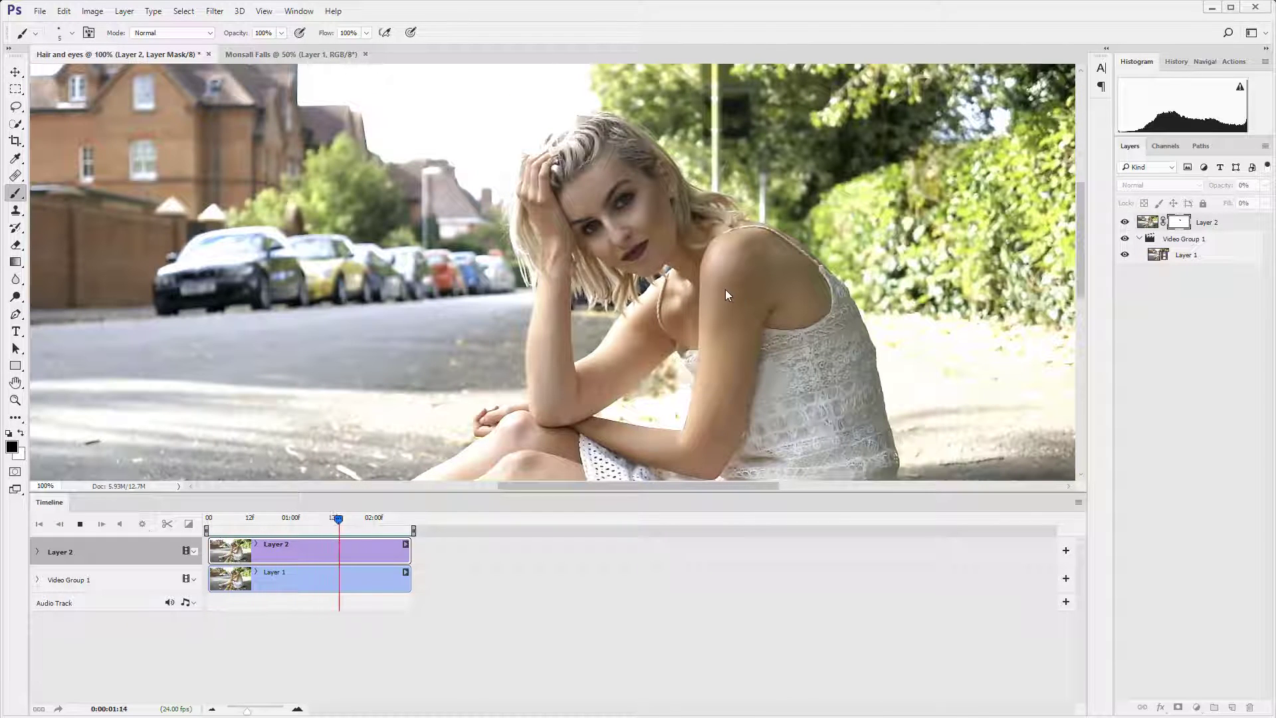
key(space)
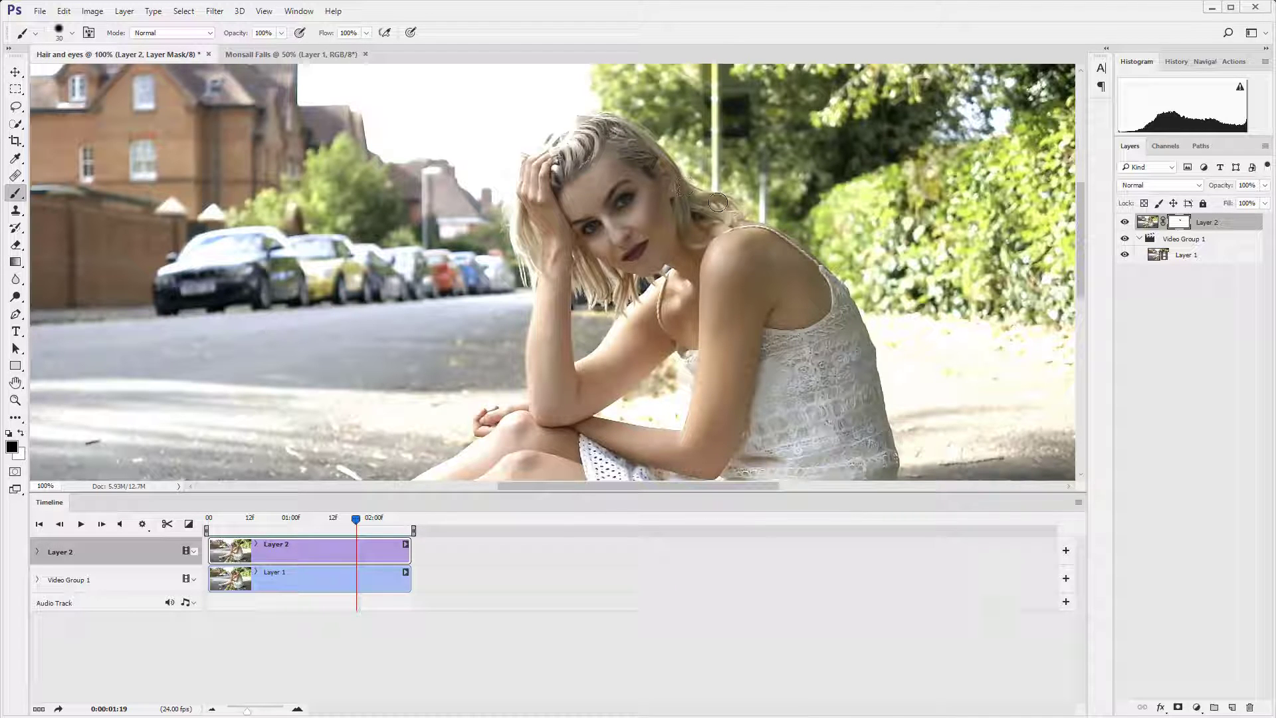
key(space)
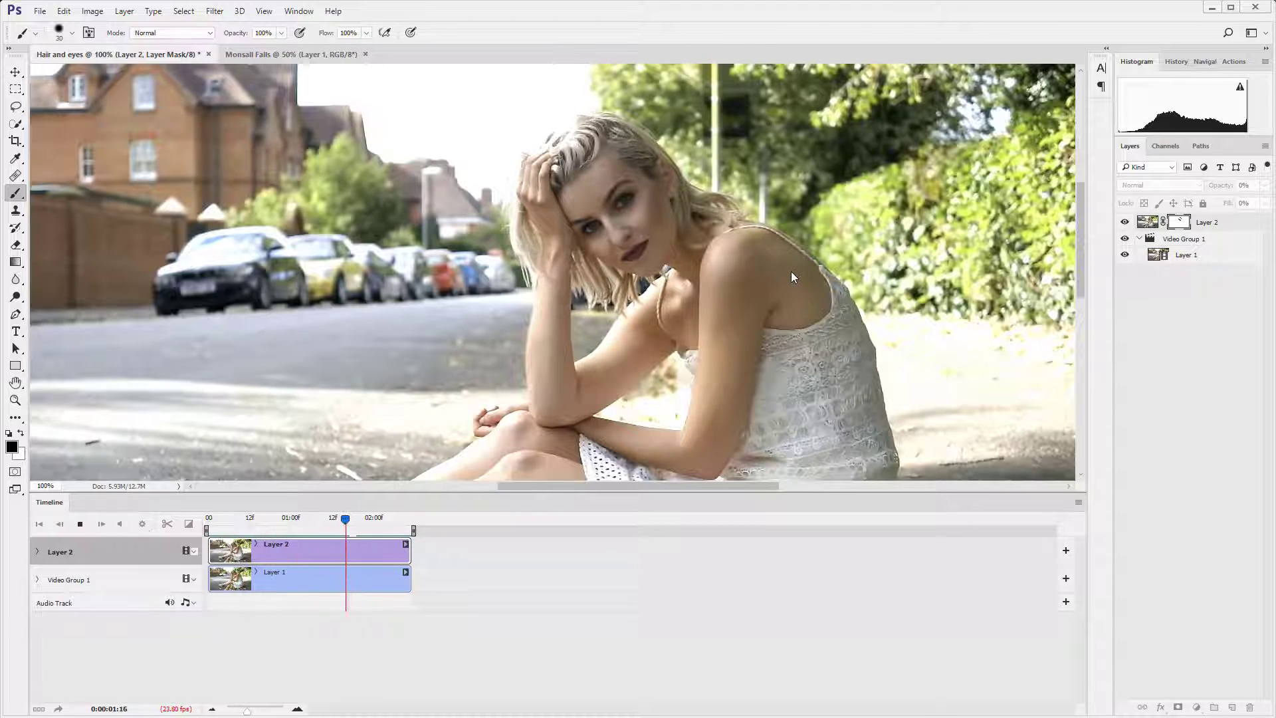
key(space)
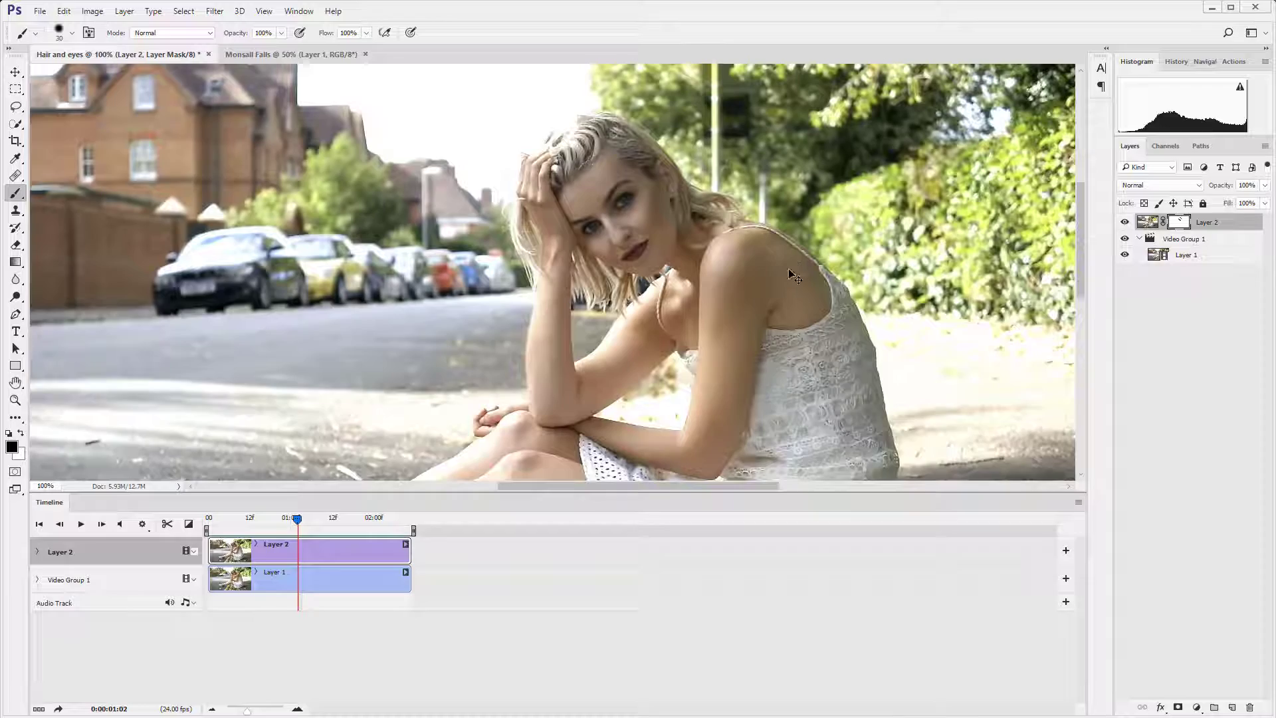
key(ctrl+0)
key(space)
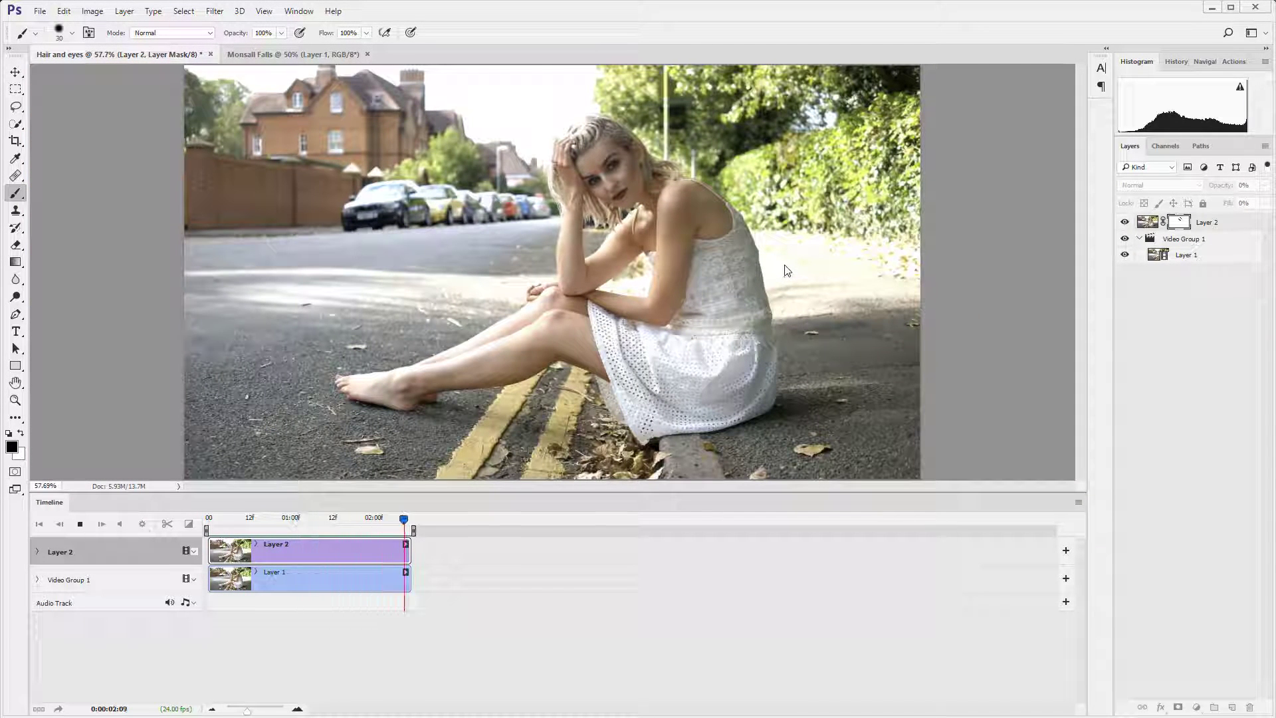
key(space)
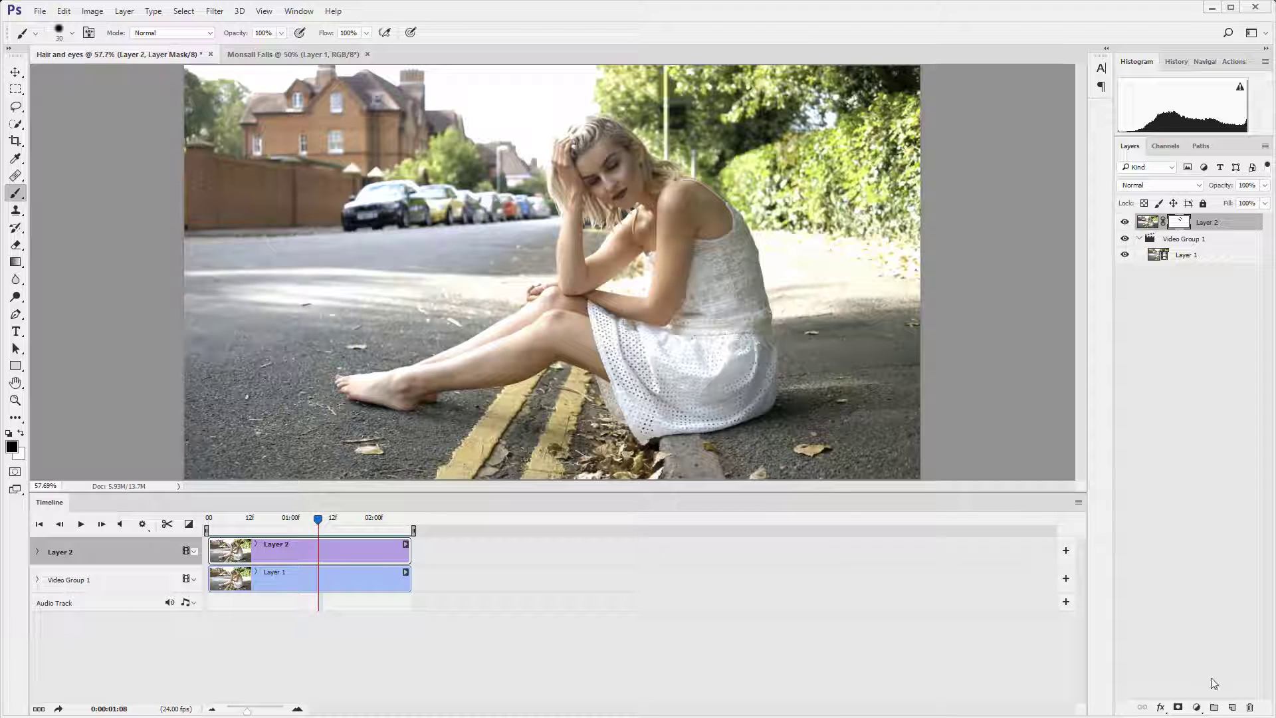
Step: Add a Black & White adjustment layer to make the clip monochrome
click(1196, 708)
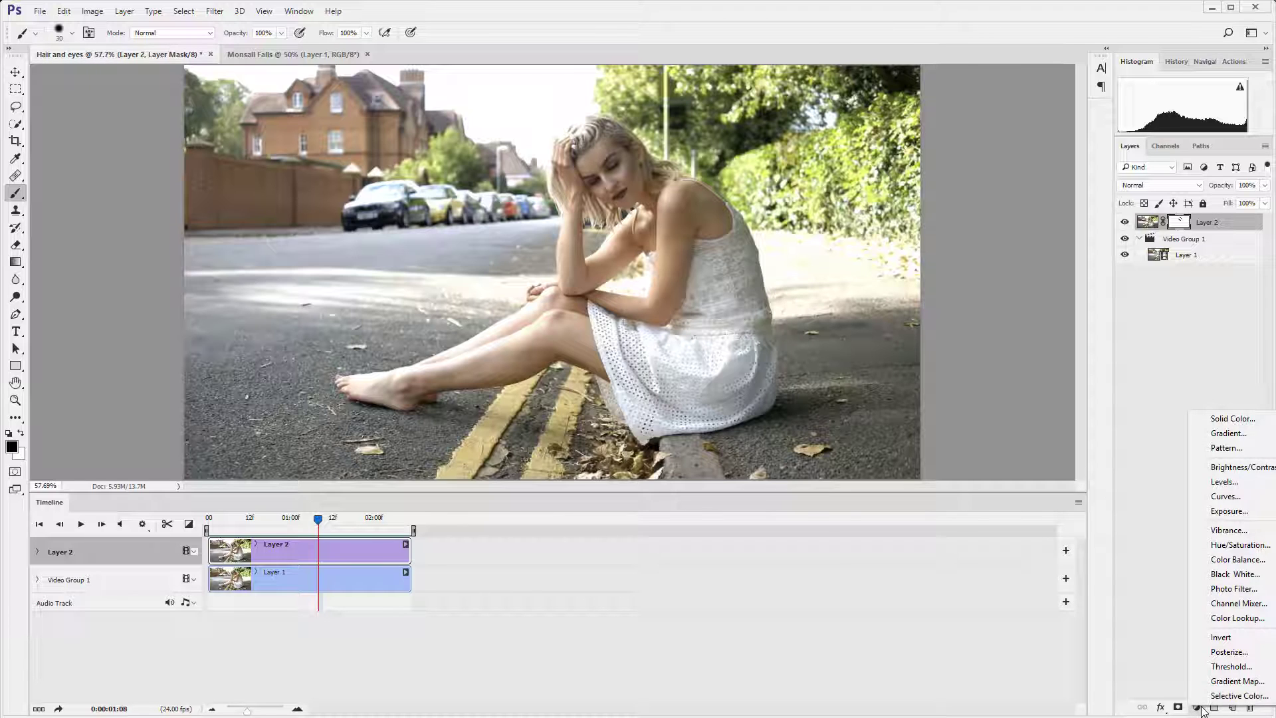
click(1231, 573)
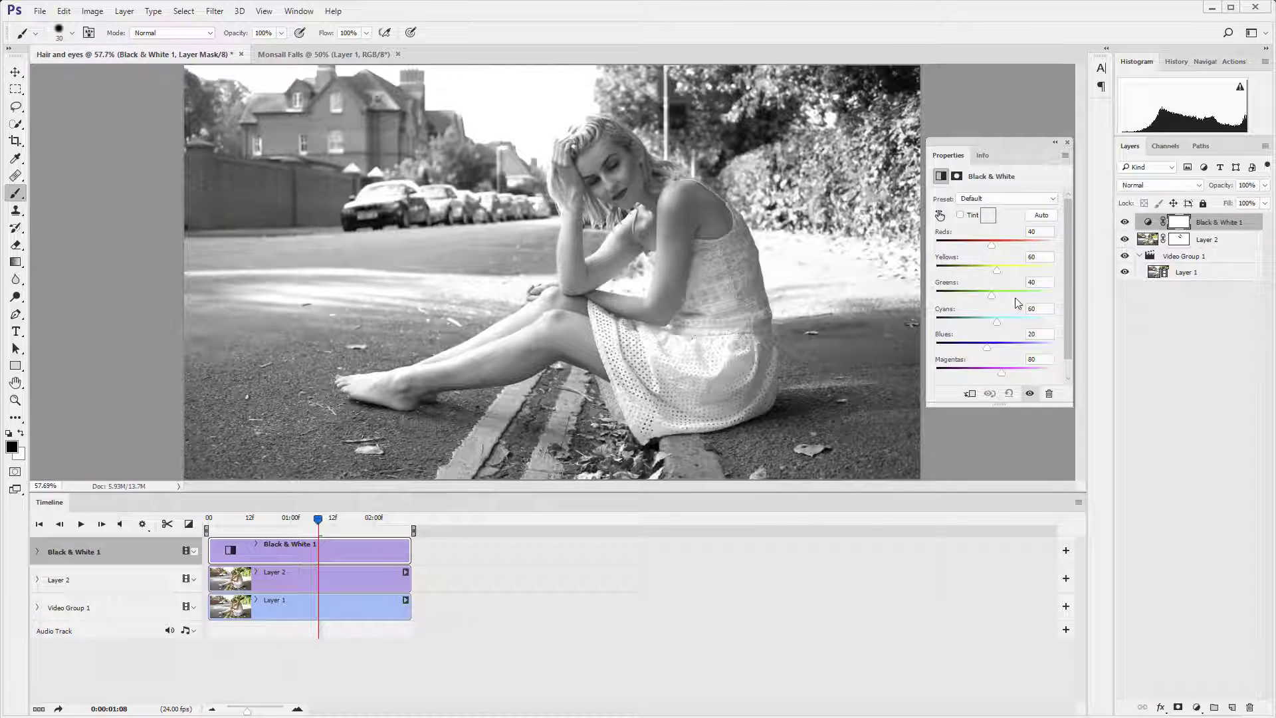
click(1067, 143)
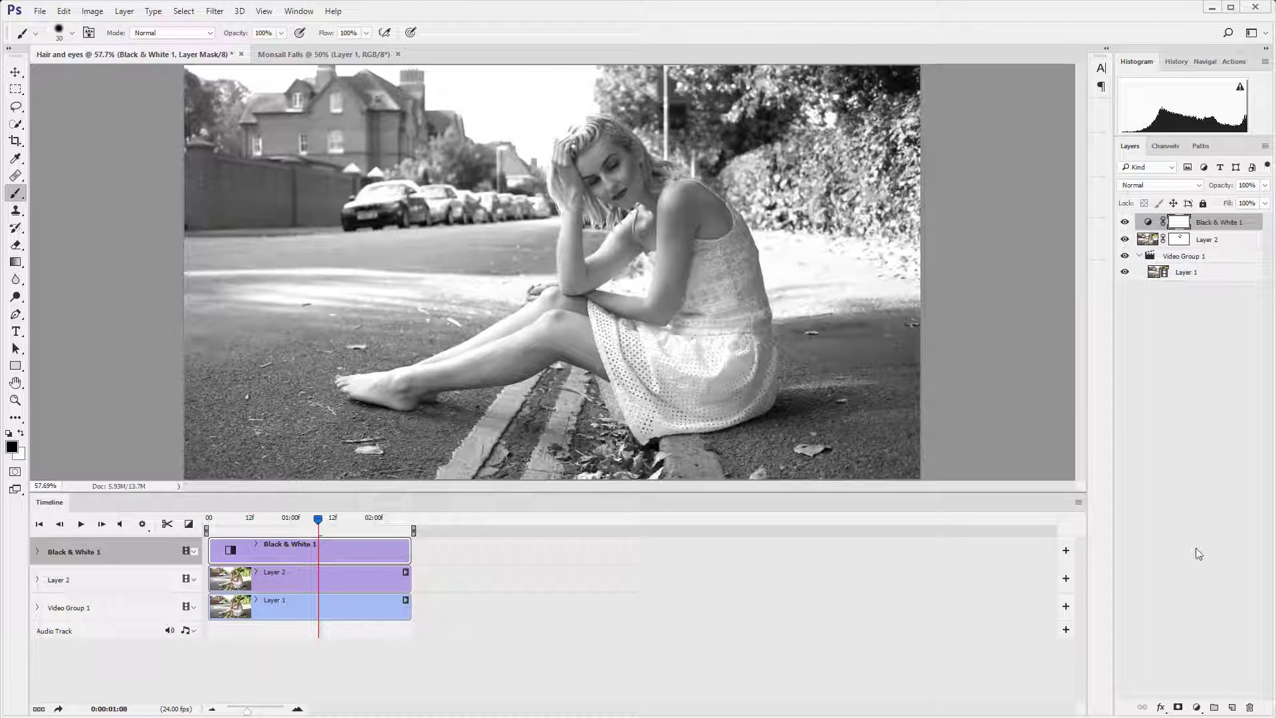
Step: Add a Curves adjustment with the midpoint lifted to 117/136, then play the clip
click(1199, 708)
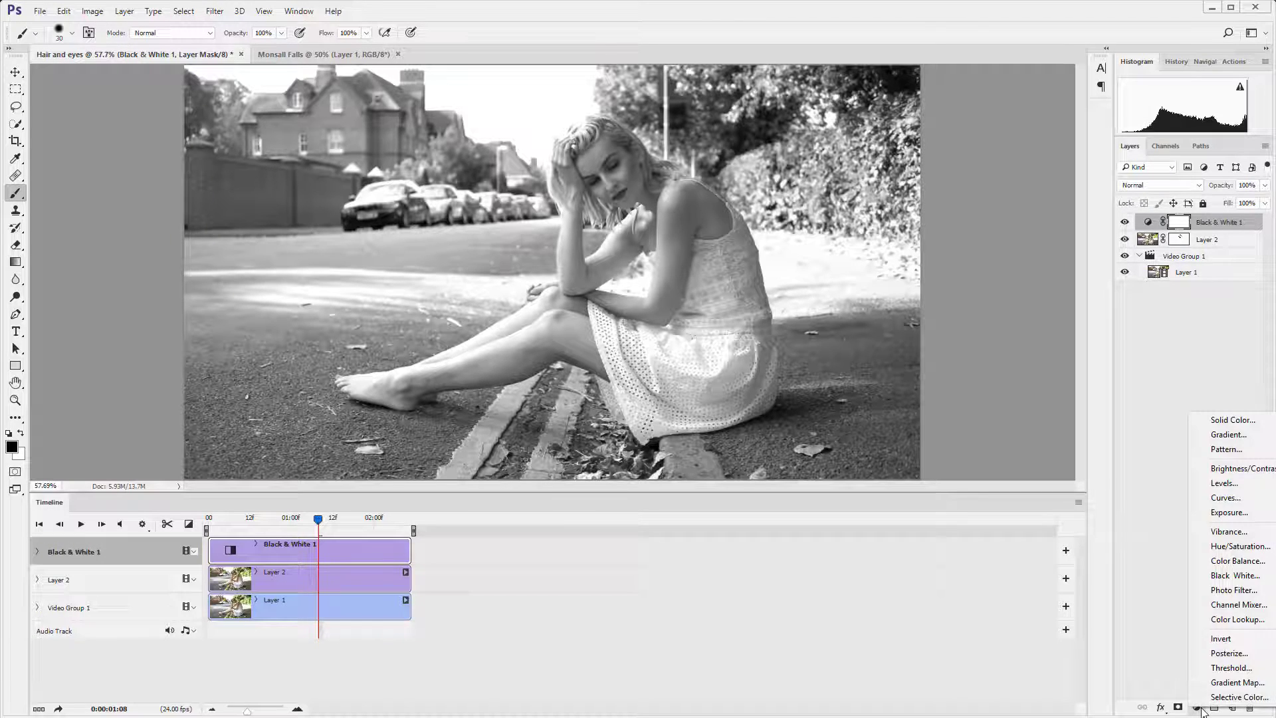
click(1226, 497)
drag(1002, 271, 1002, 269)
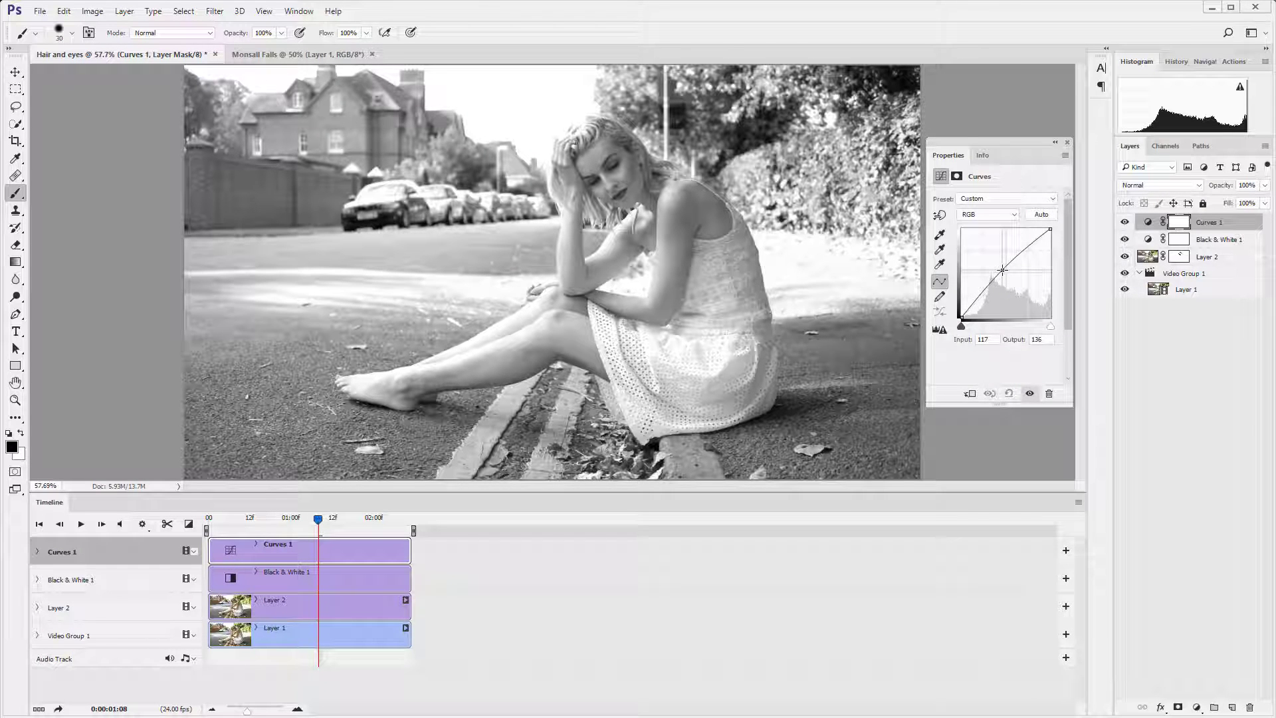
key(space)
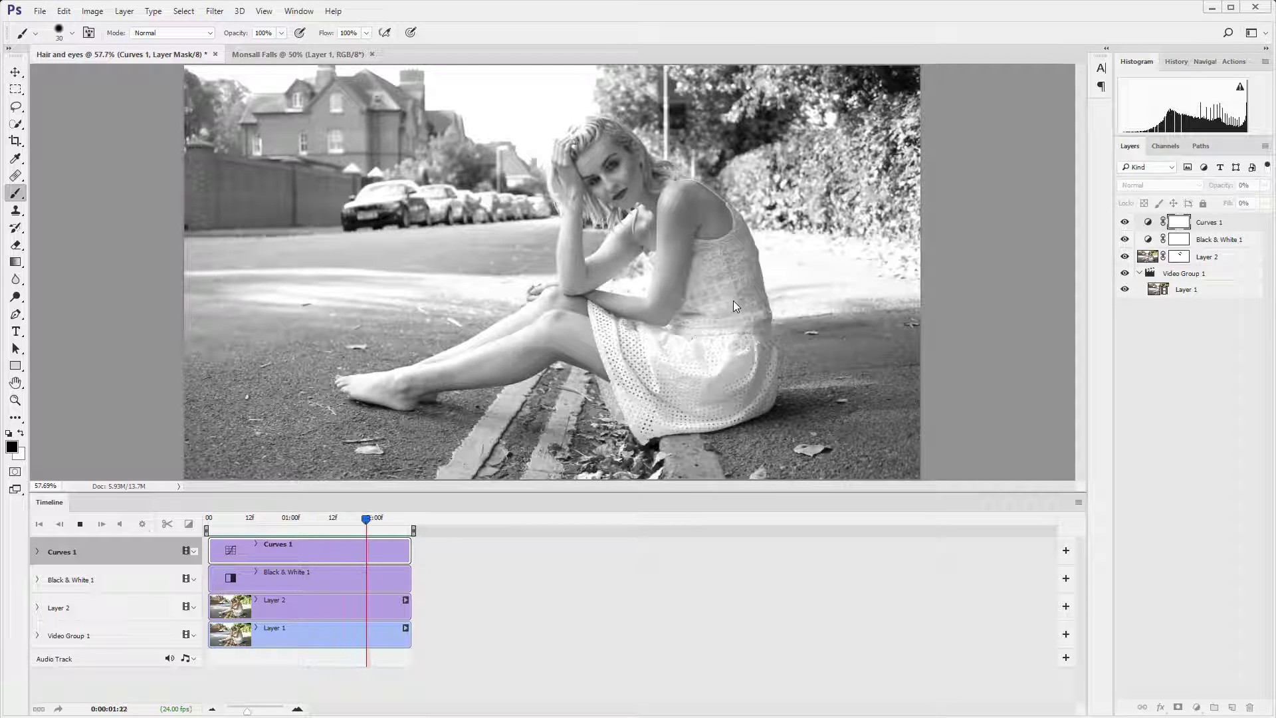
key(space)
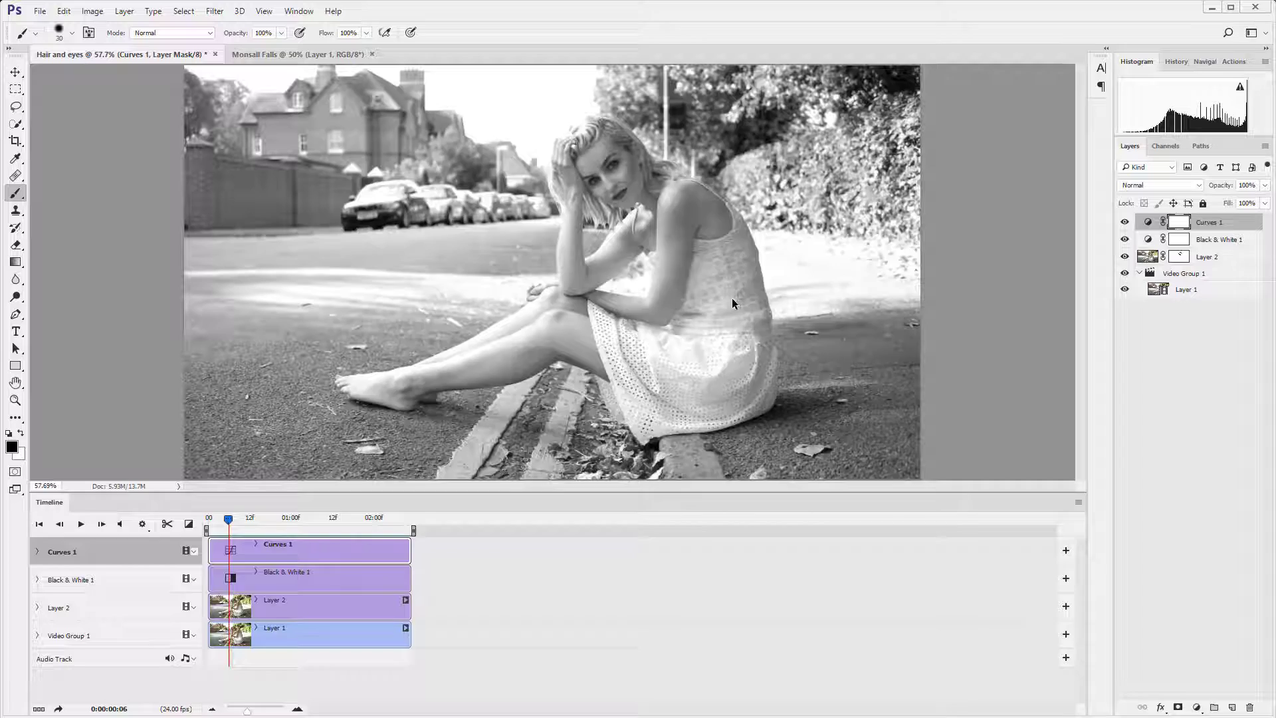
Step: In Save for Web, set GIF looping to Forever and the width to 700 px
key(ctrl+alt+shift+s)
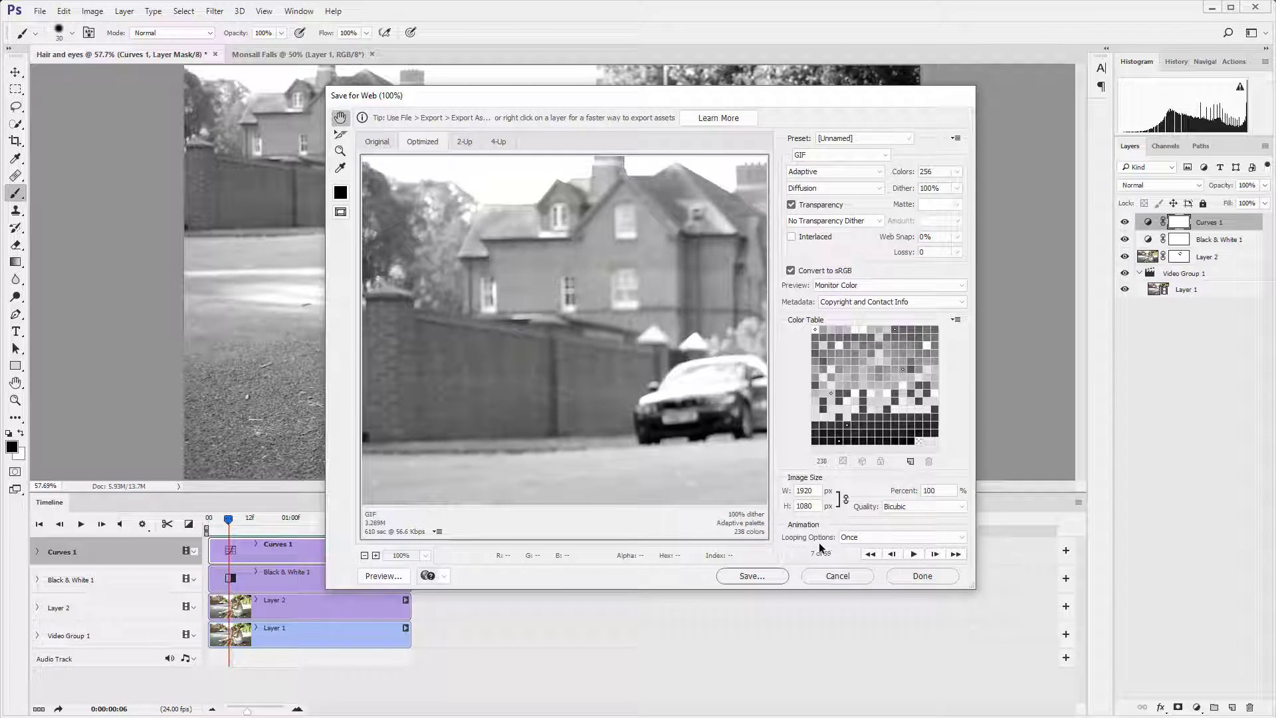
click(854, 537)
click(872, 560)
click(819, 490)
double_click(819, 490)
text(700)
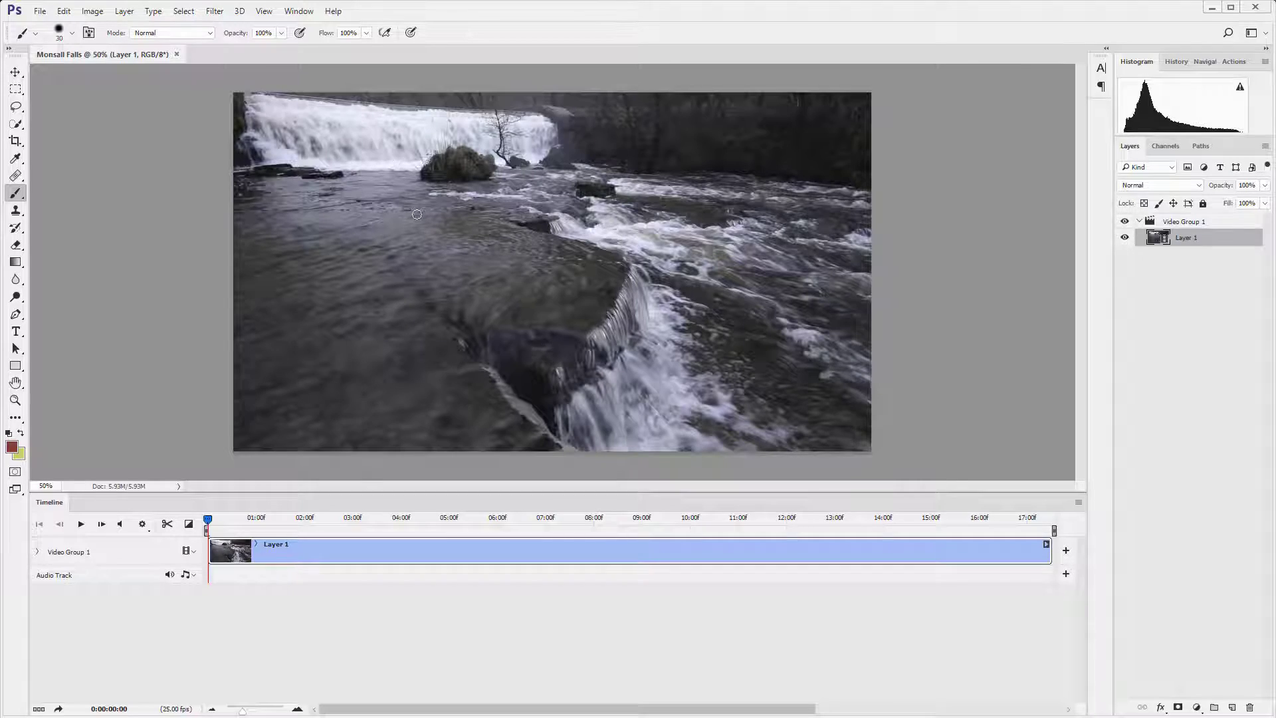
key(space)
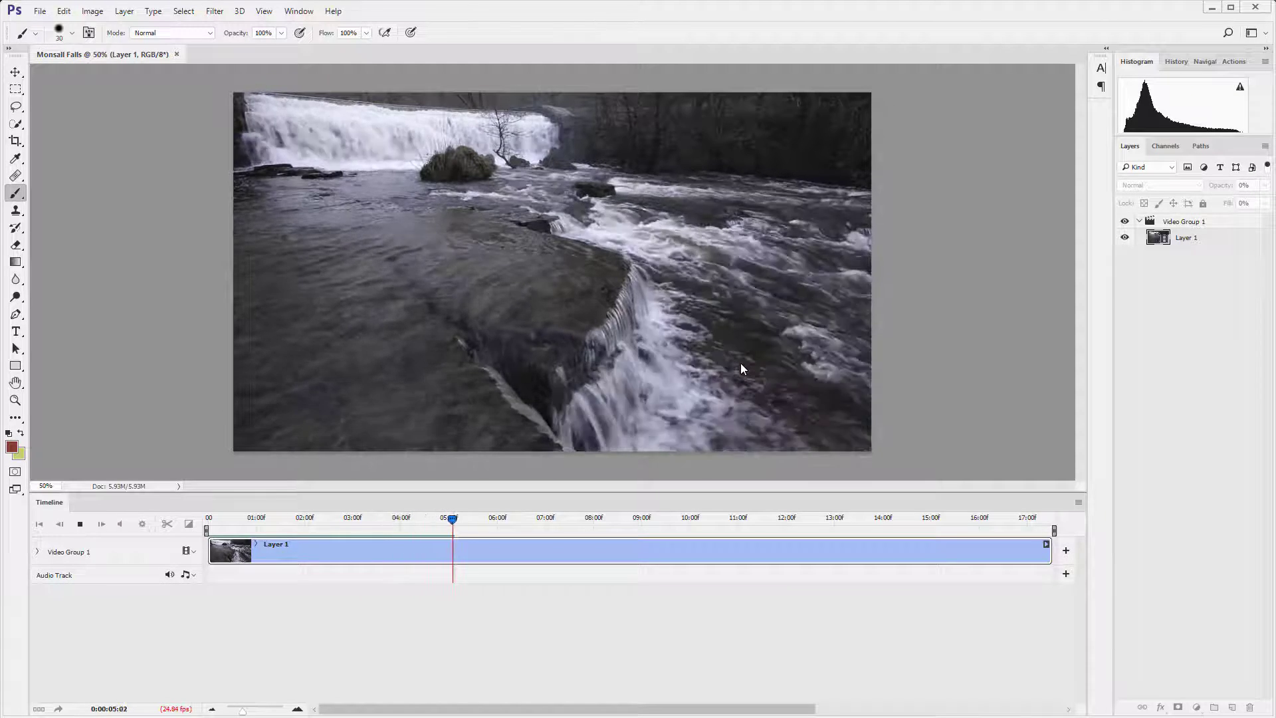
key(space)
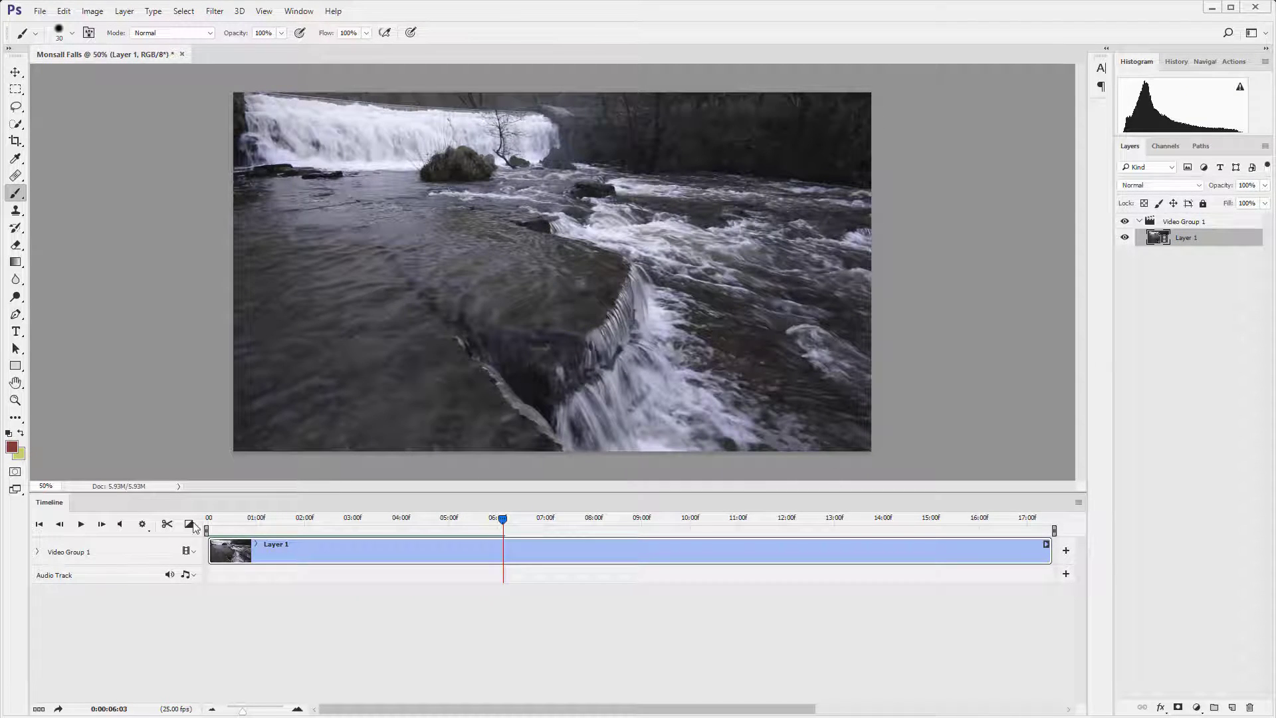
click(144, 525)
Step: Trim the waterfall clip's start, then drag its end back to 03:01
drag(208, 555, 449, 548)
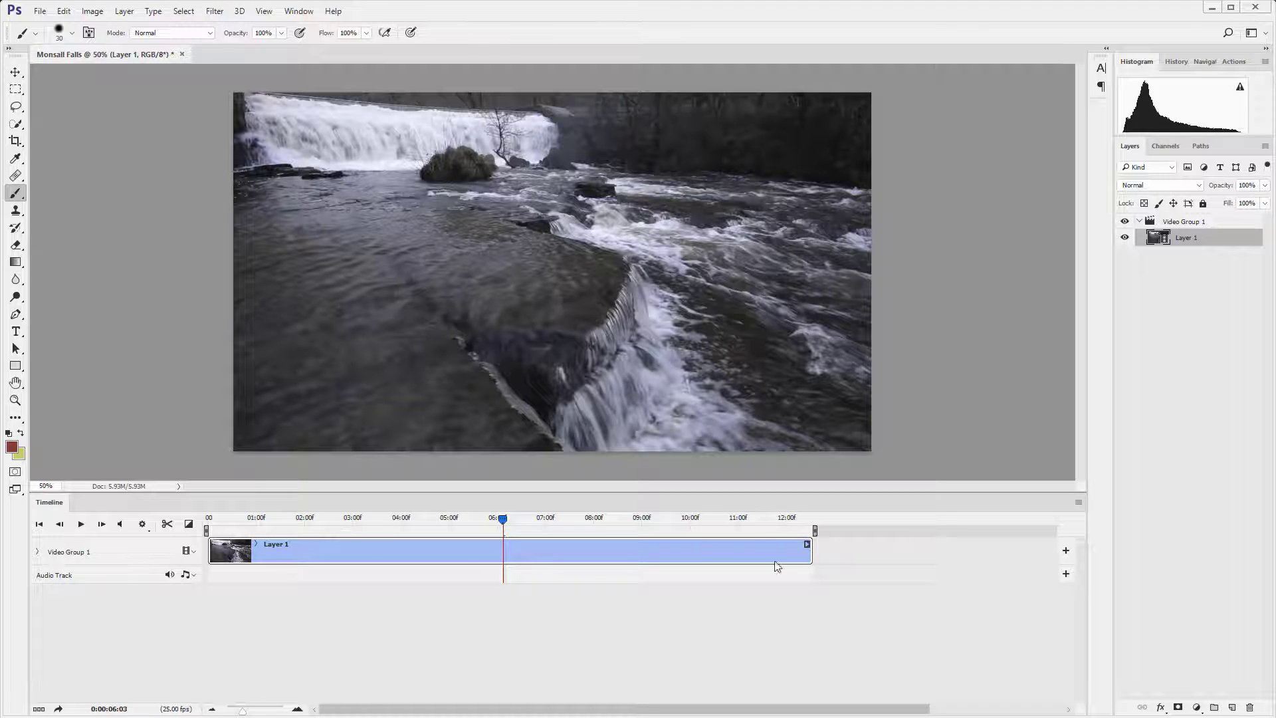
drag(812, 553, 351, 561)
Step: Preview the trimmed clip, then duplicate Video Group 1 with Ctrl+J
key(space)
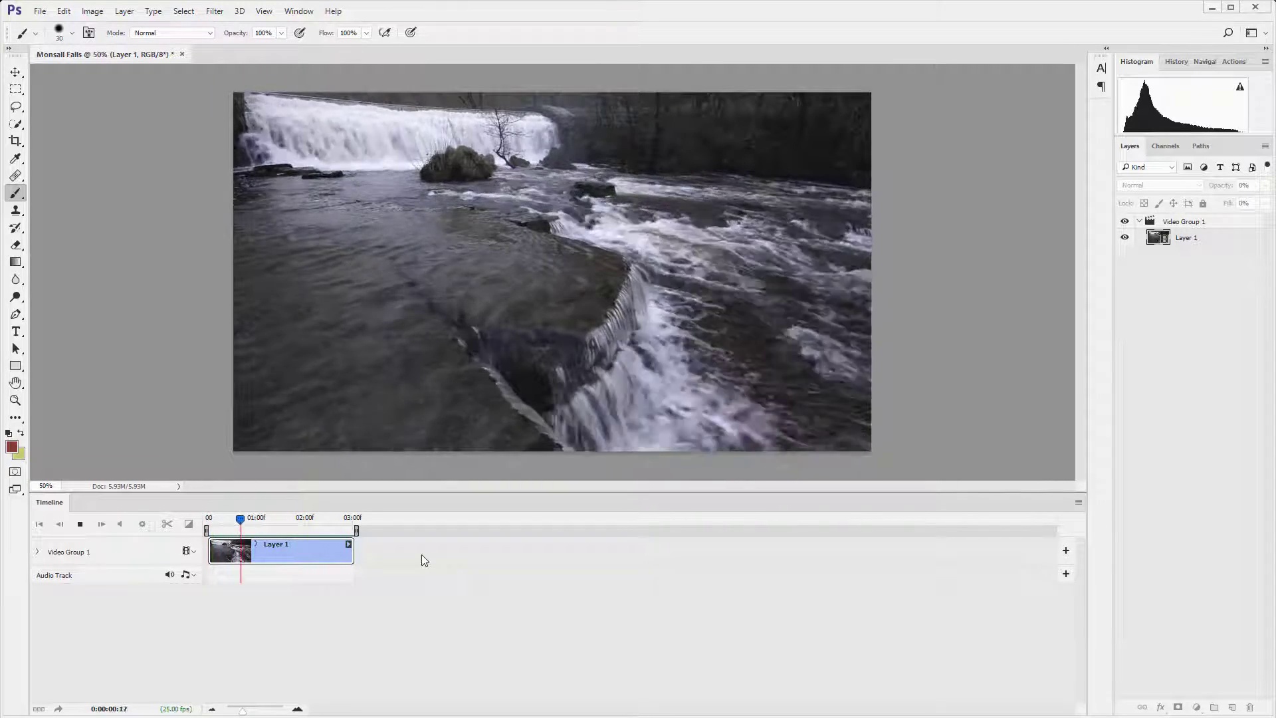
key(space)
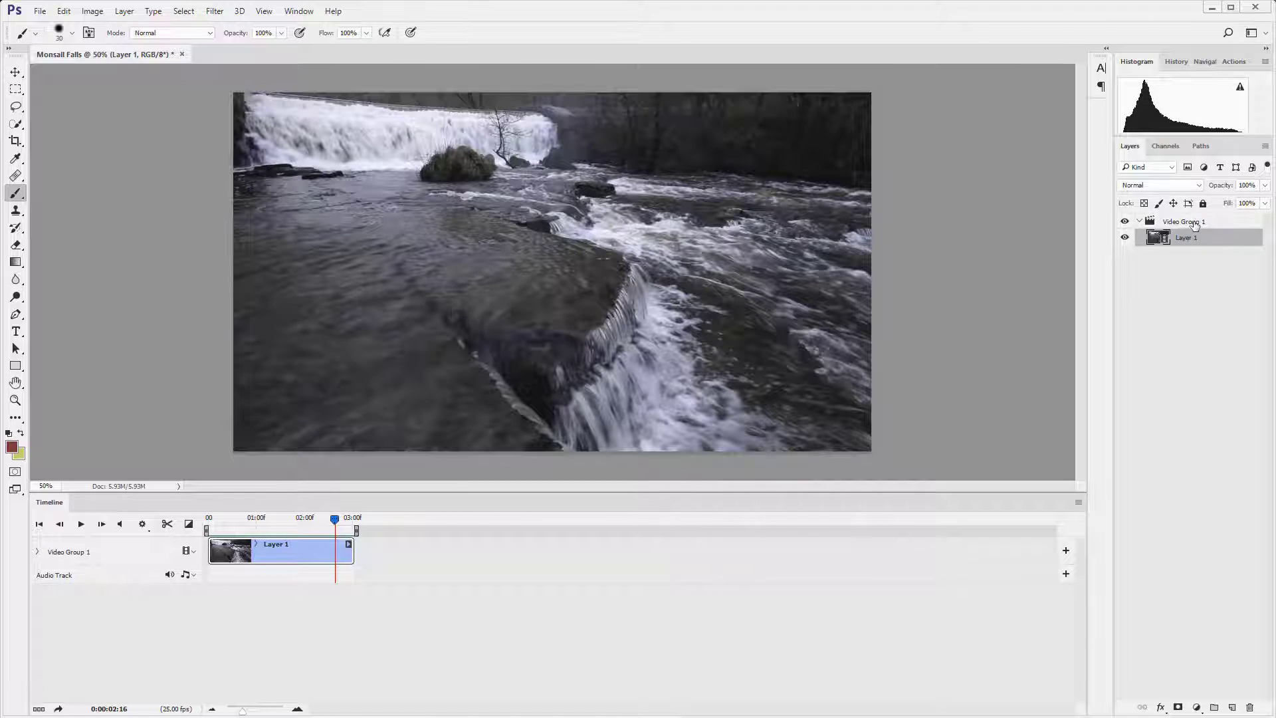
click(1194, 224)
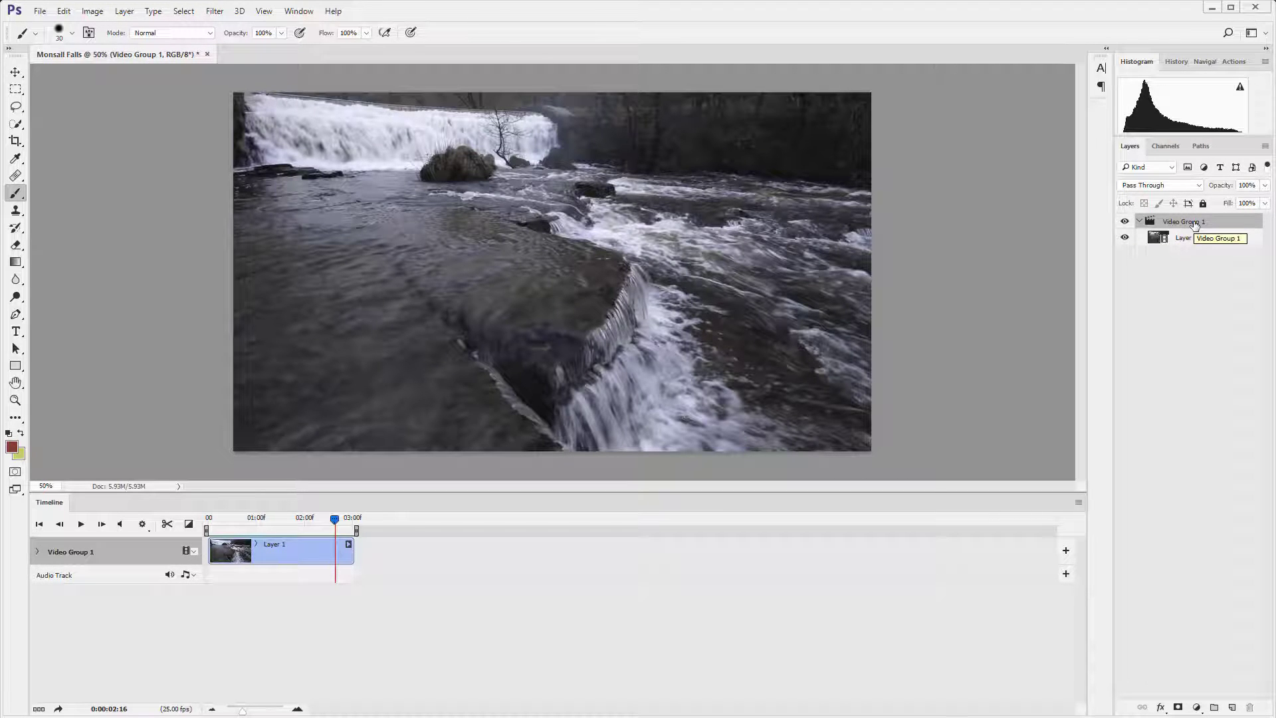
key(ctrl+j)
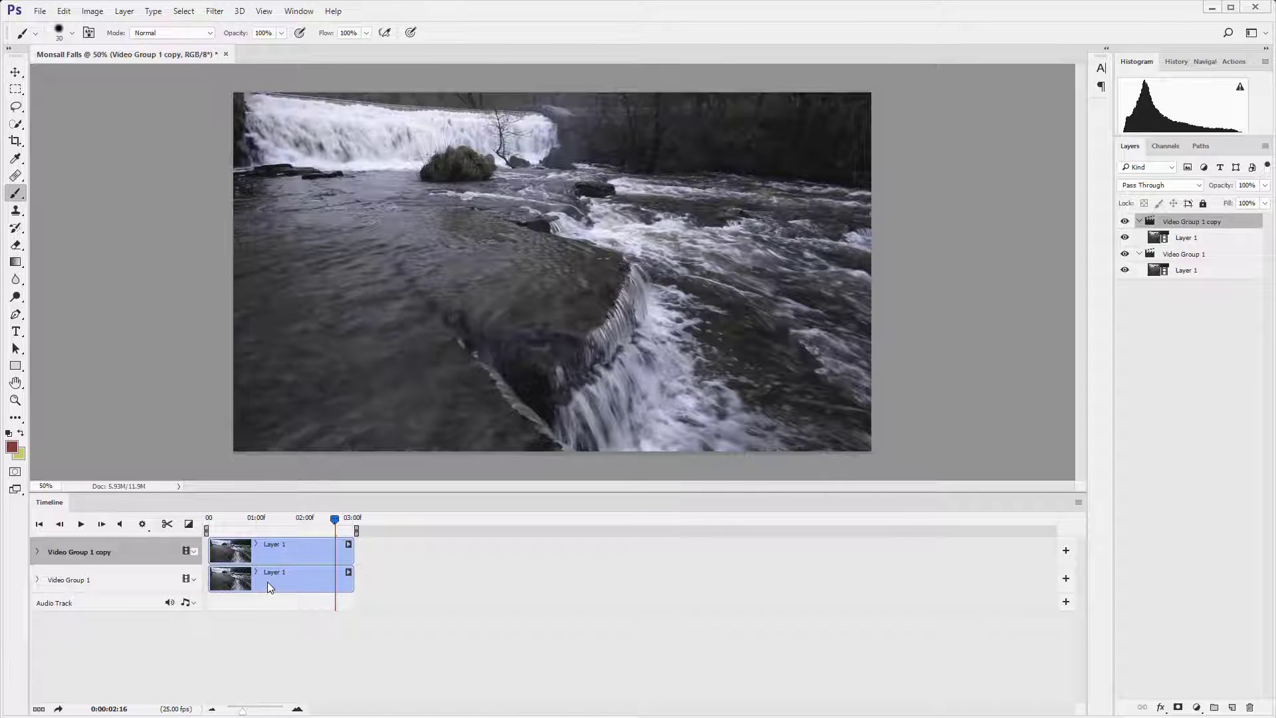
Step: Position the copy's clip to overlap the original's final second, spanning 02:00–03:00
drag(261, 554, 398, 557)
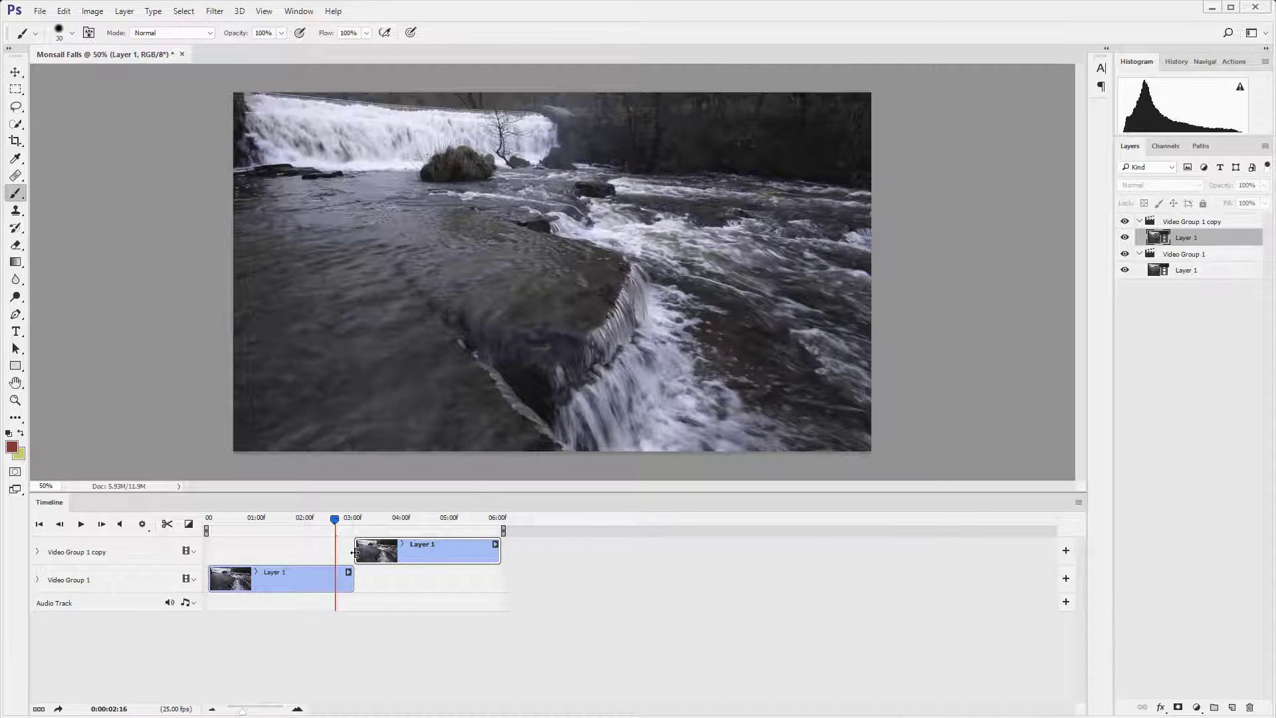
drag(356, 552, 301, 553)
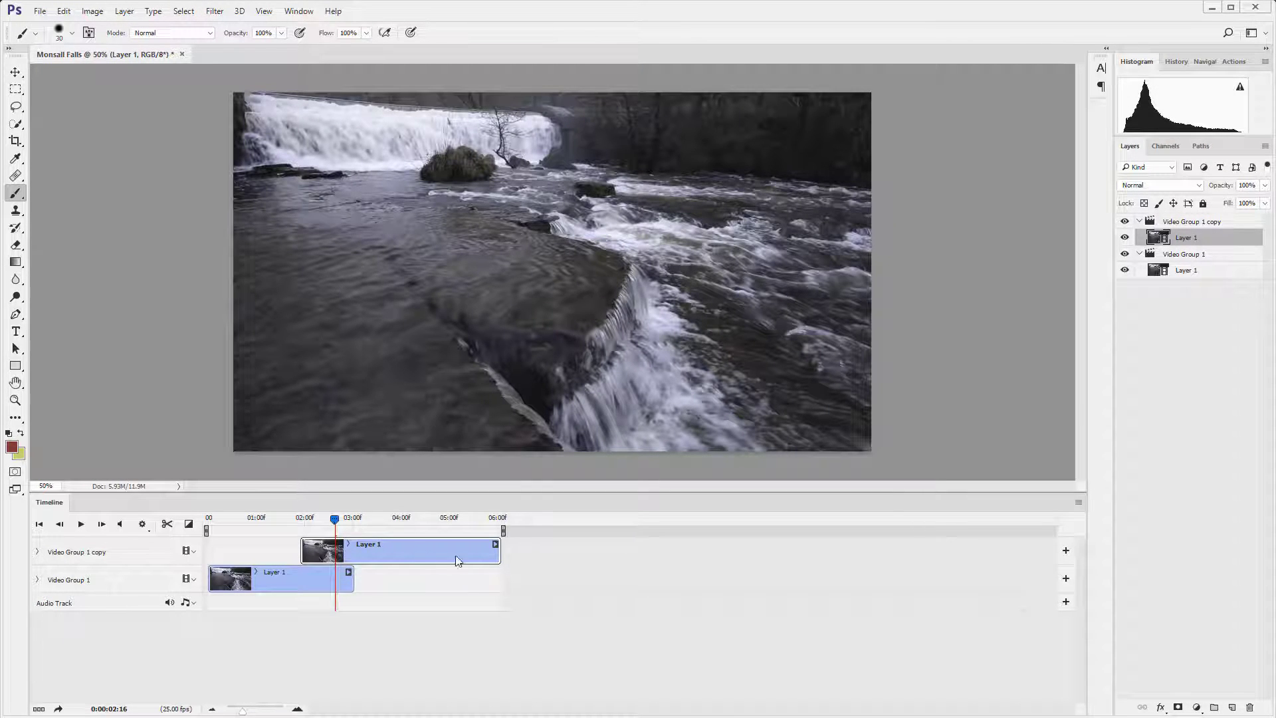
drag(499, 553, 355, 551)
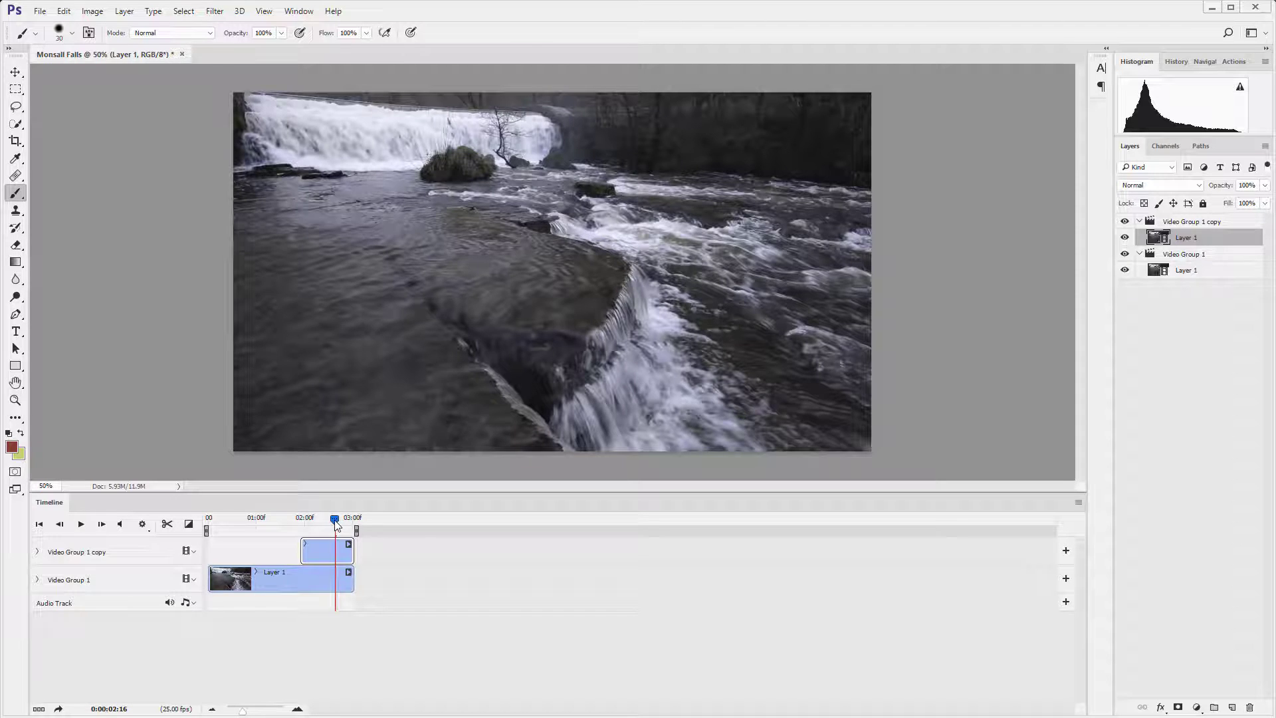
Step: At the copy clip's start, add an Opacity keyframe with the layer opacity set to 0%
drag(335, 524, 302, 525)
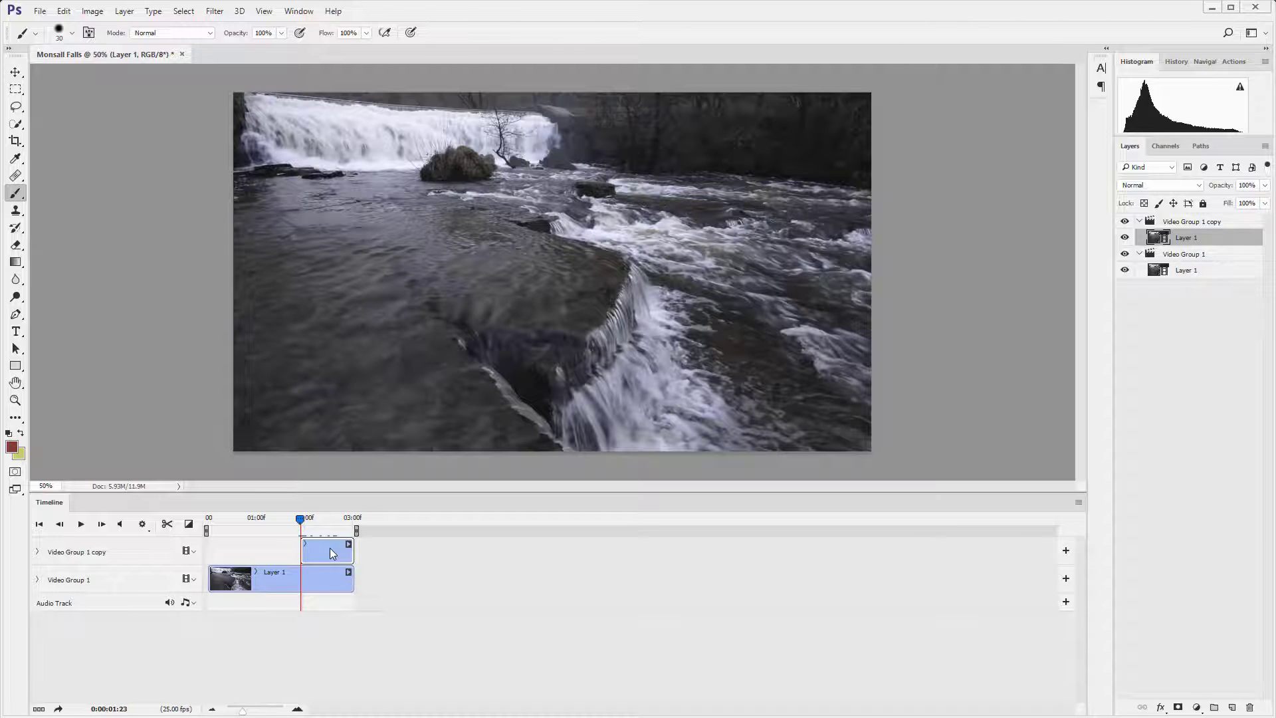
click(37, 553)
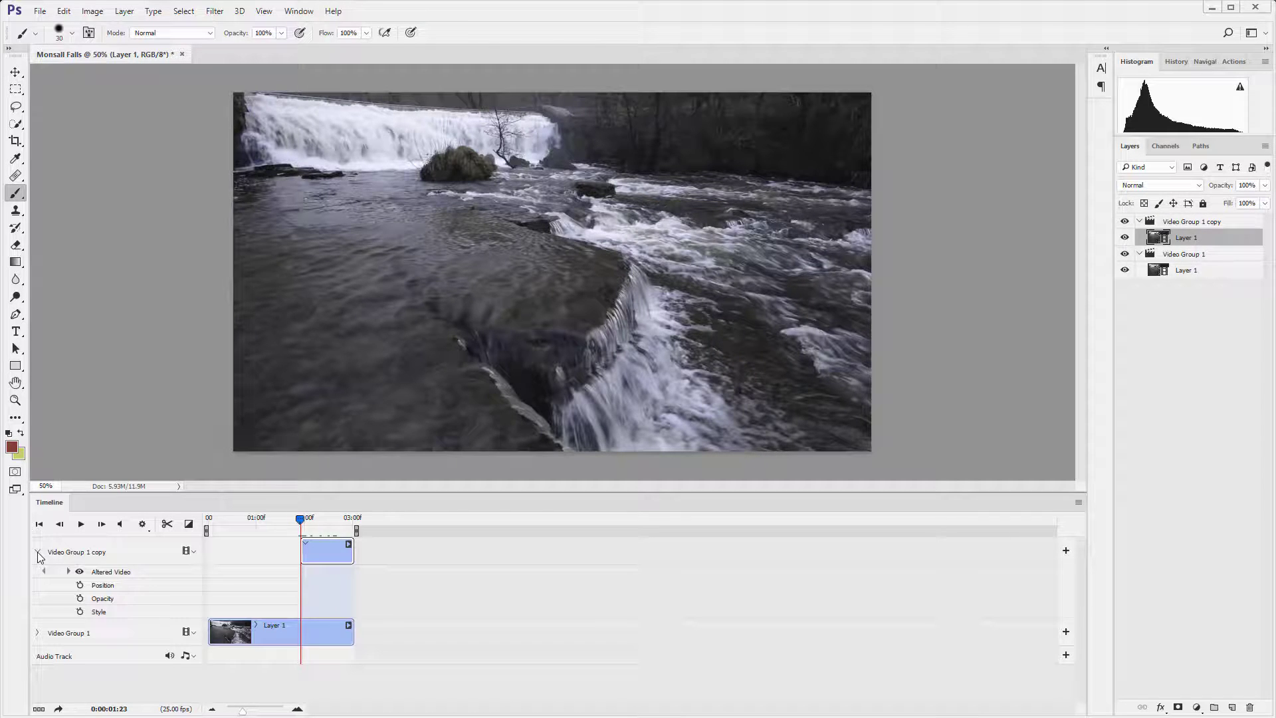
click(81, 598)
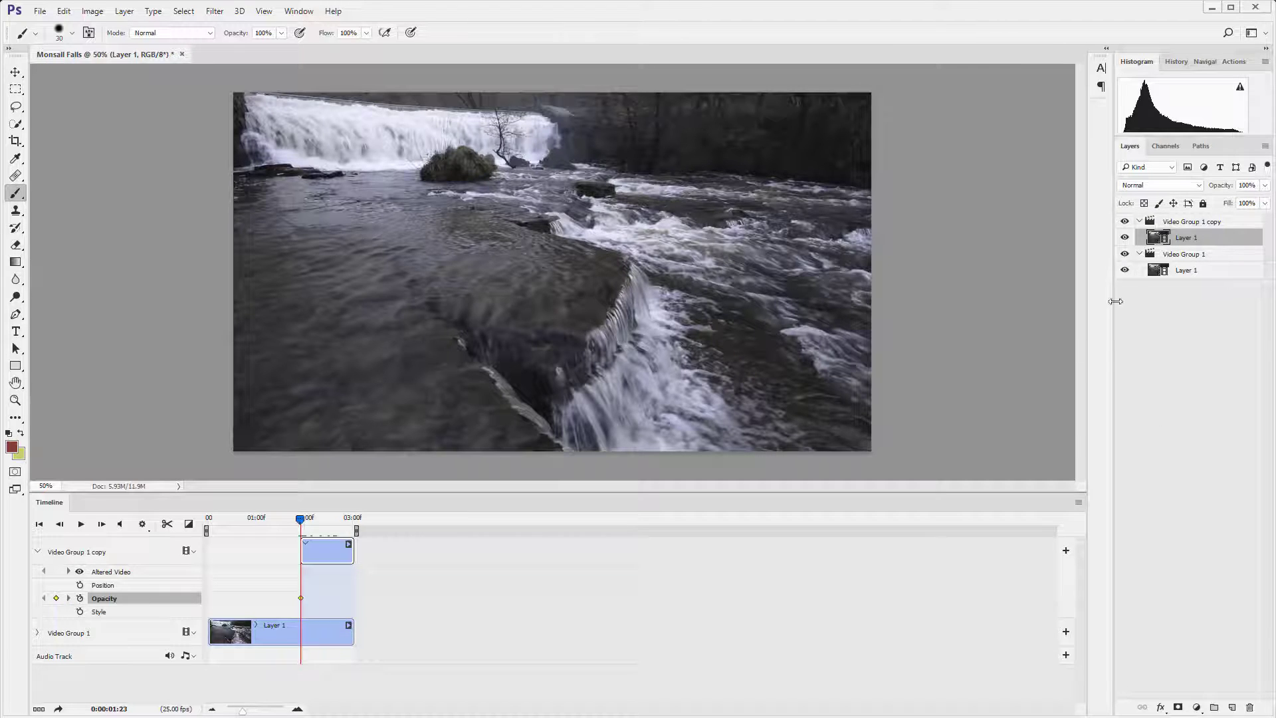
click(1265, 186)
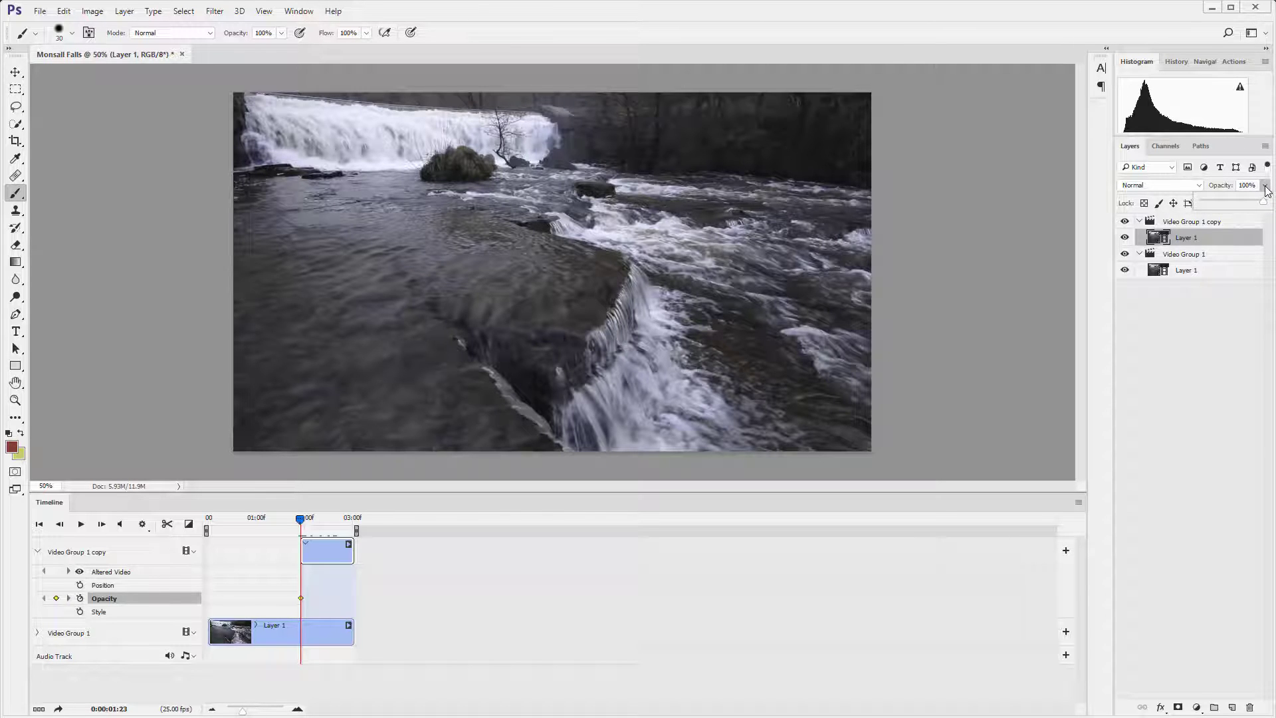
drag(1264, 202, 1171, 221)
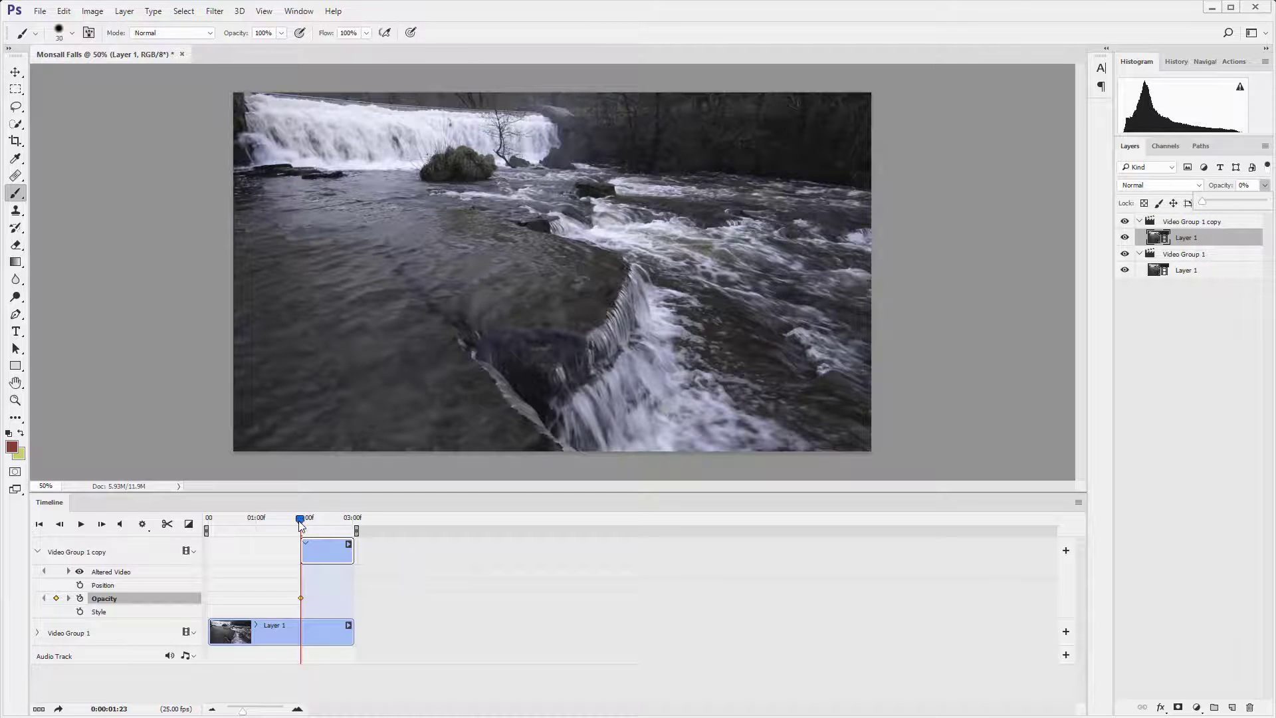
Step: At 03:00, add a second Opacity keyframe at 100% and scrub back to check the crossfade
drag(300, 522, 357, 522)
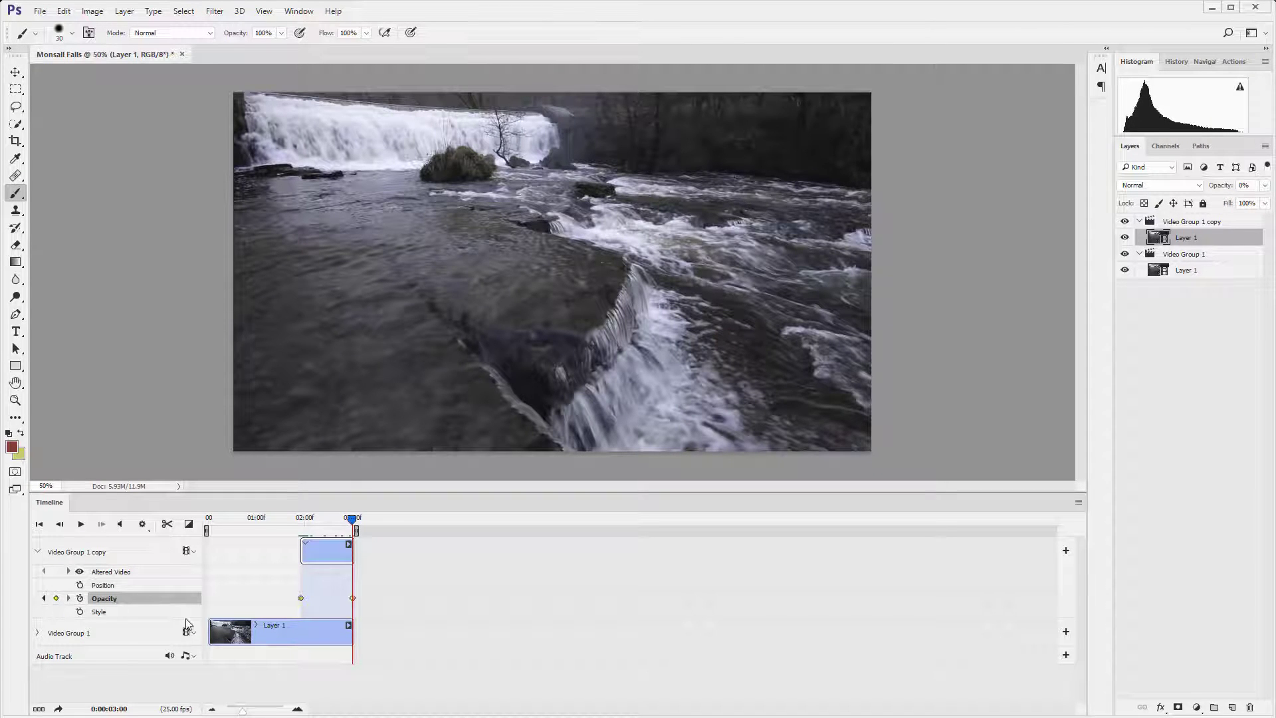
click(352, 598)
click(1263, 185)
drag(1200, 202, 1271, 208)
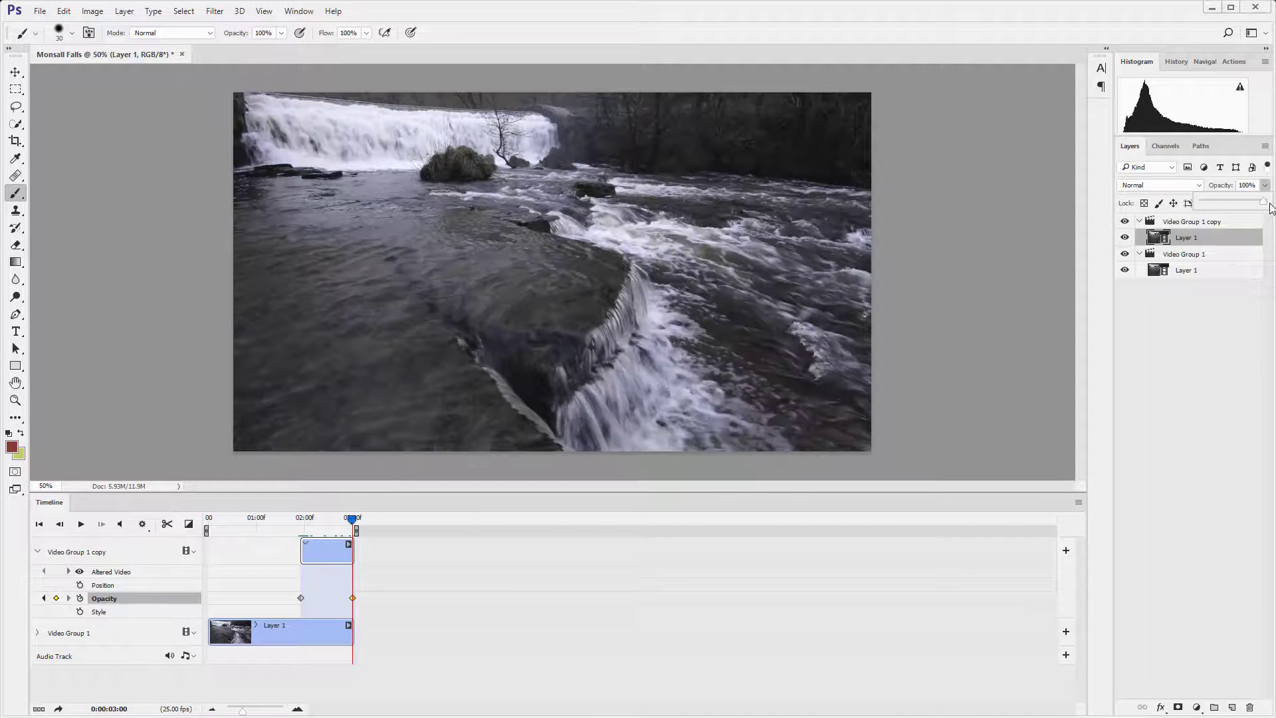
mouse_move(357, 525)
mouse_down()
mouse_move(265, 526)
mouse_move(355, 529)
mouse_up()
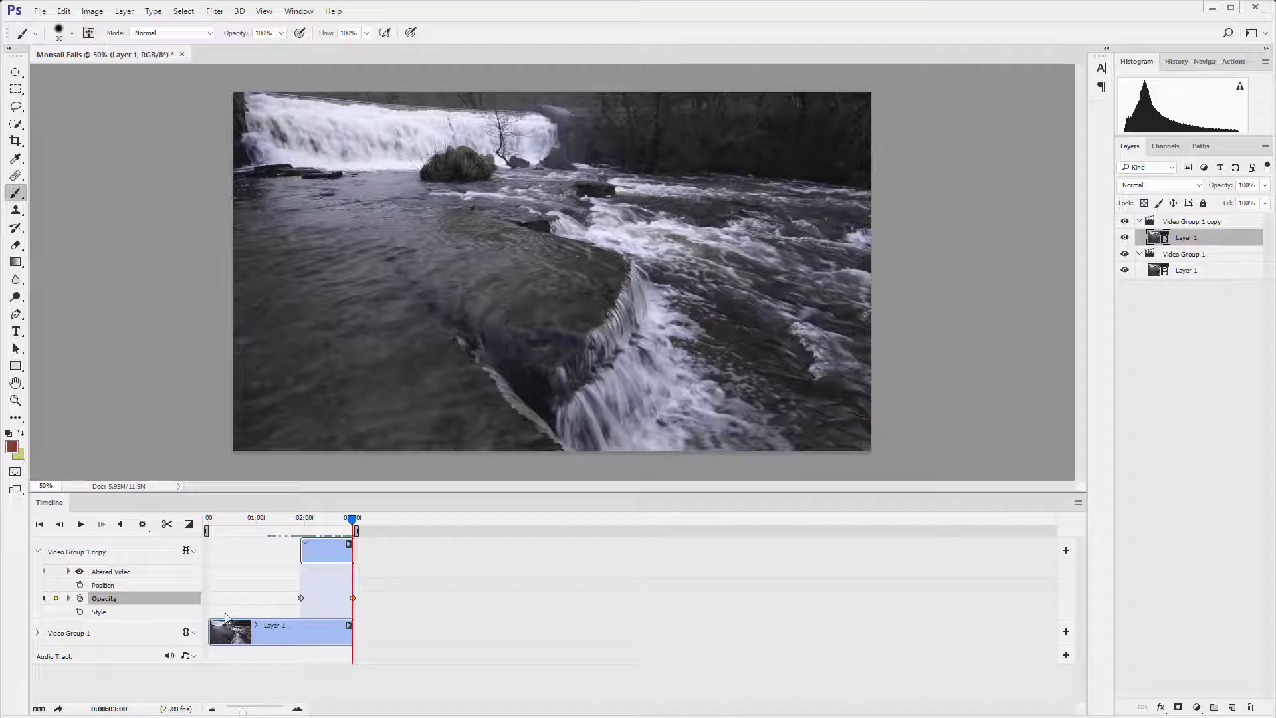
key(space)
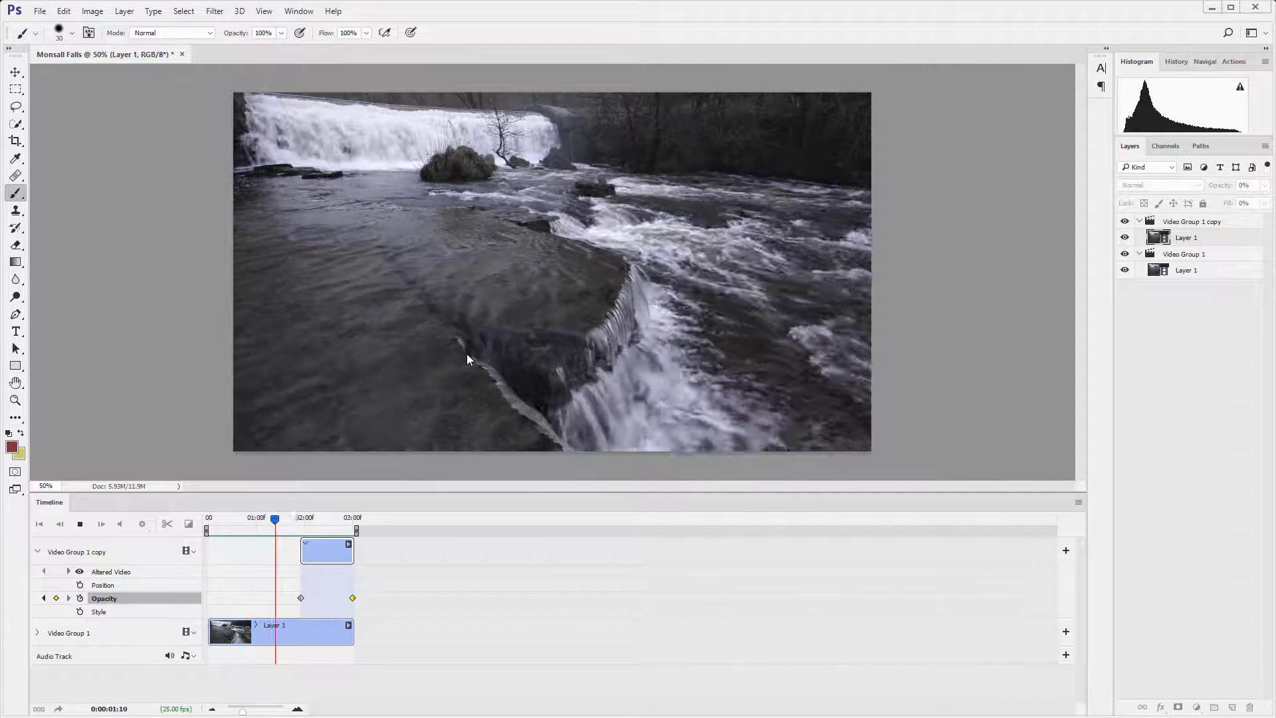
key(space)
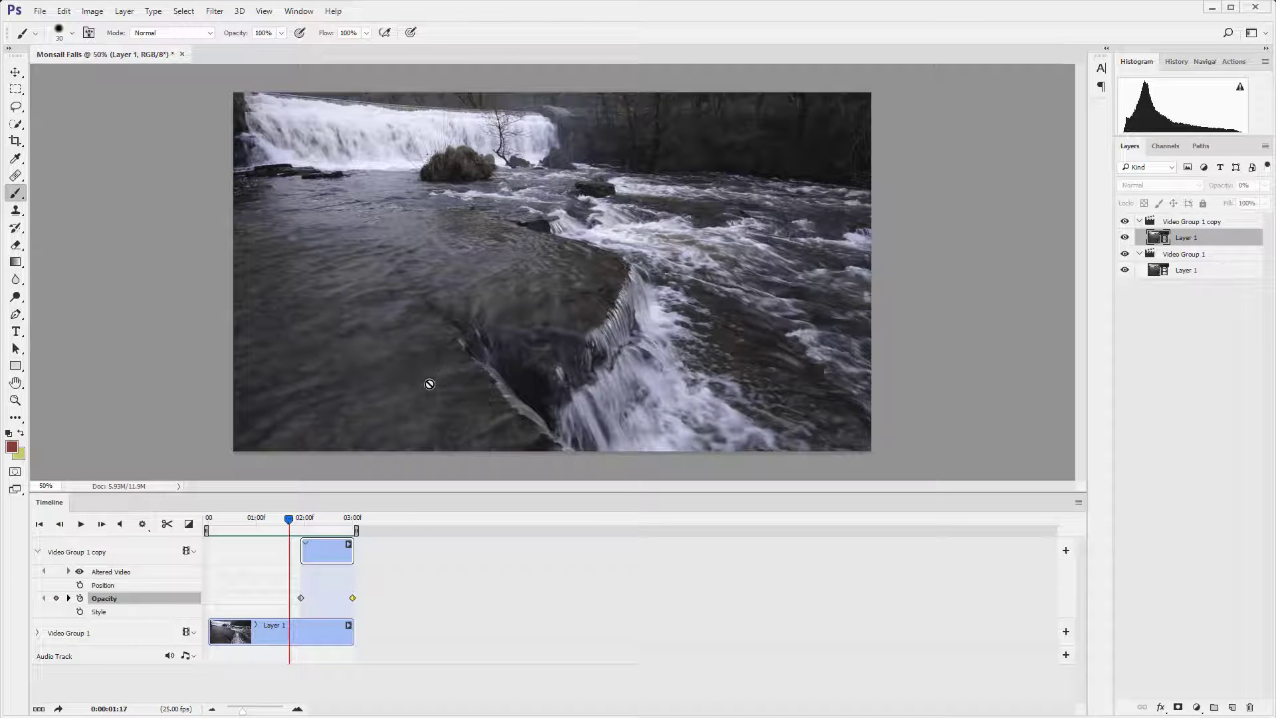
Step: Stamp the visible layers from Video Group 1 copy into Layer 2, span its clip 00–03:00, and preview
click(1197, 225)
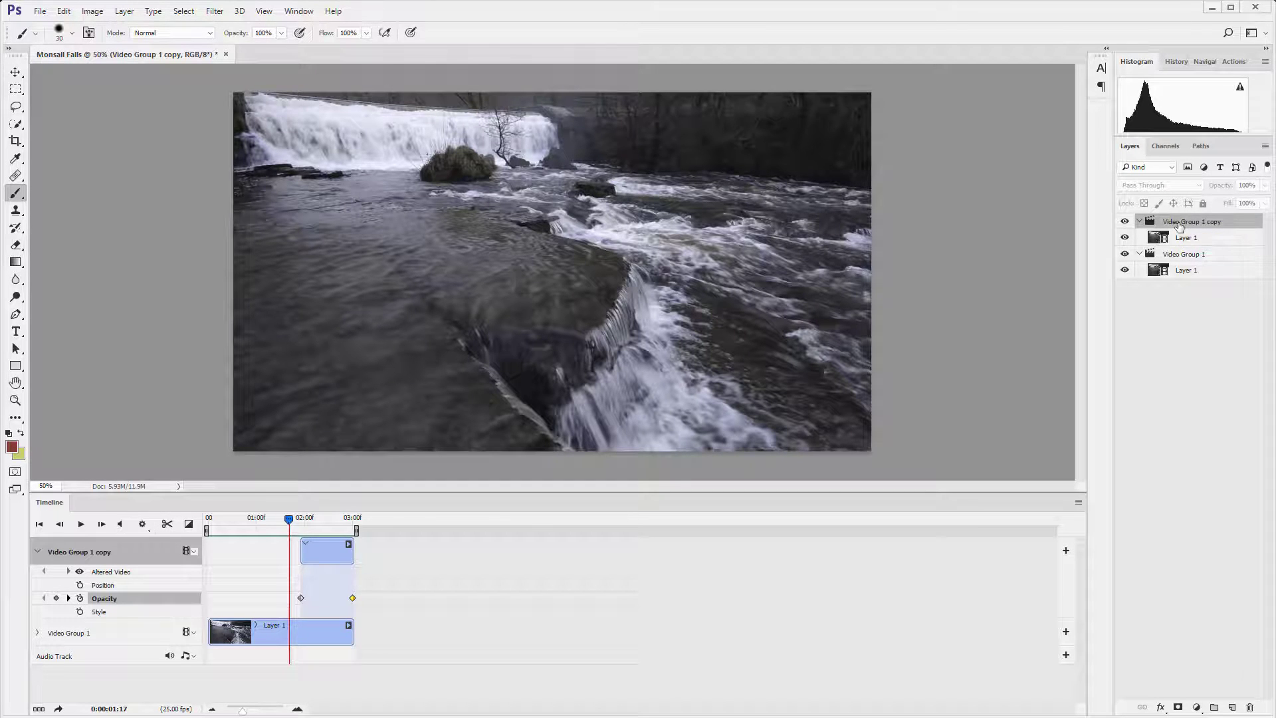
key(ctrl+shift+alt+e)
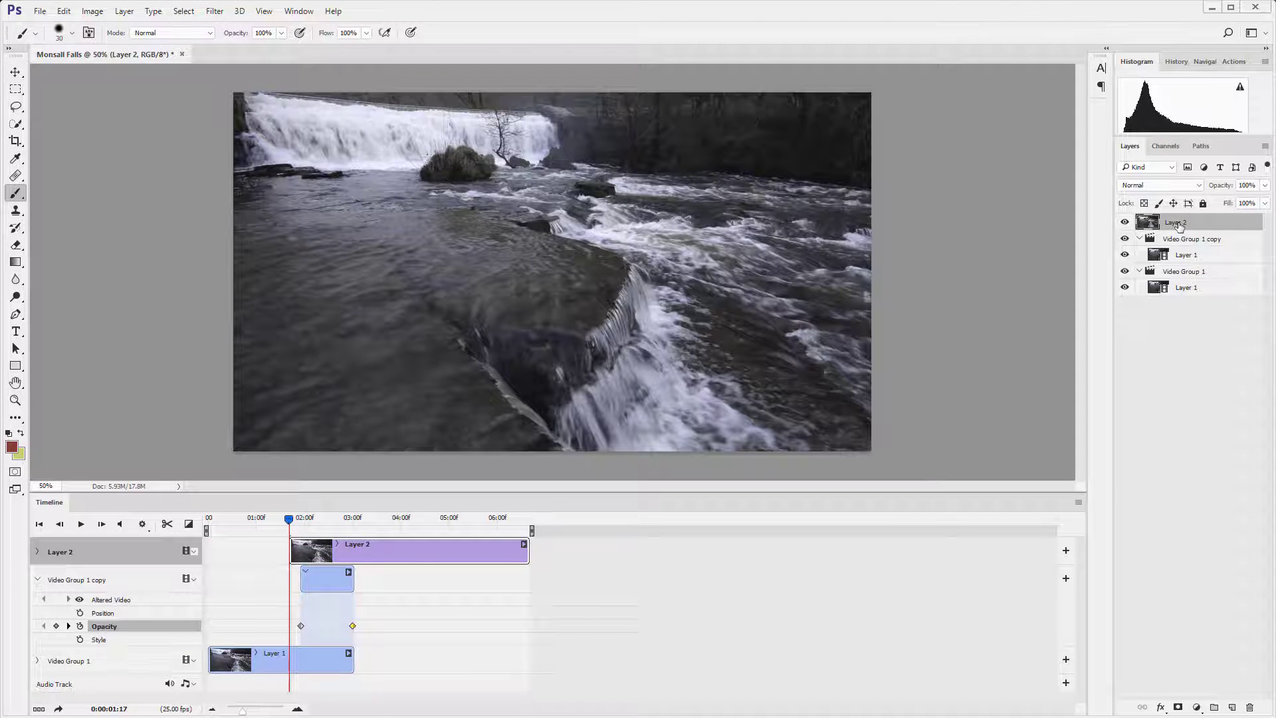
drag(392, 555, 322, 552)
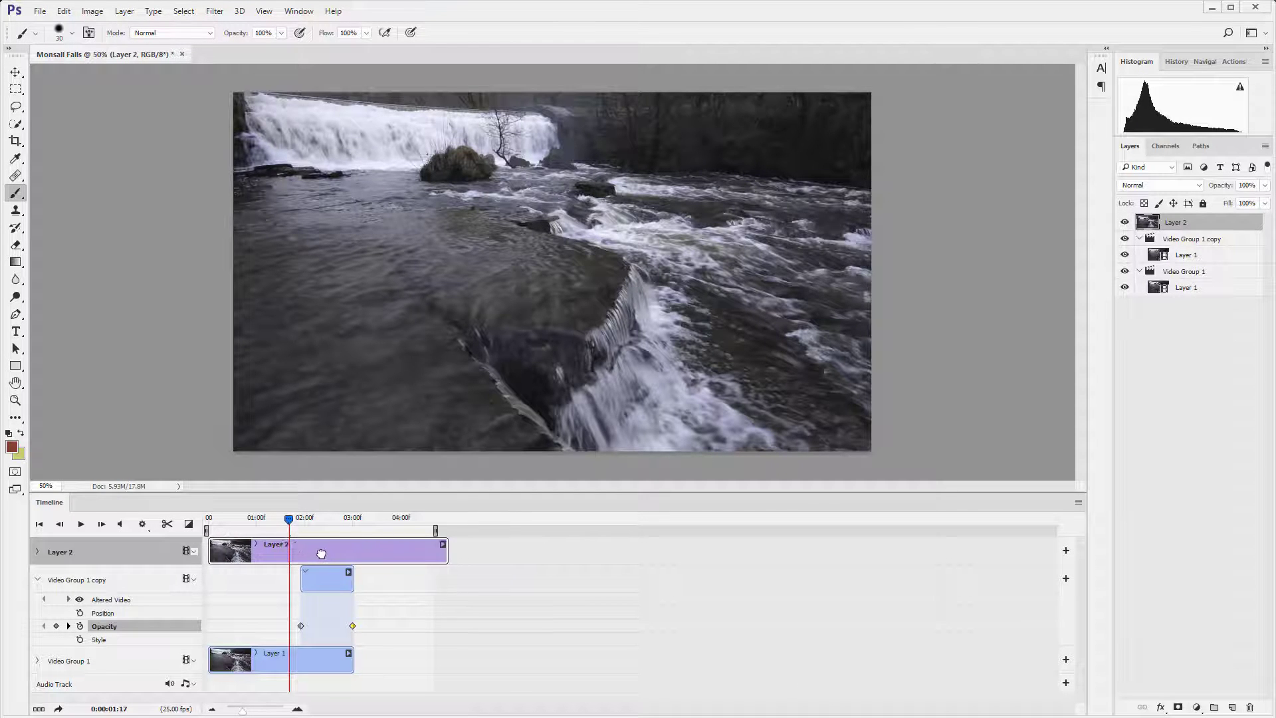
drag(447, 547, 354, 547)
key(space)
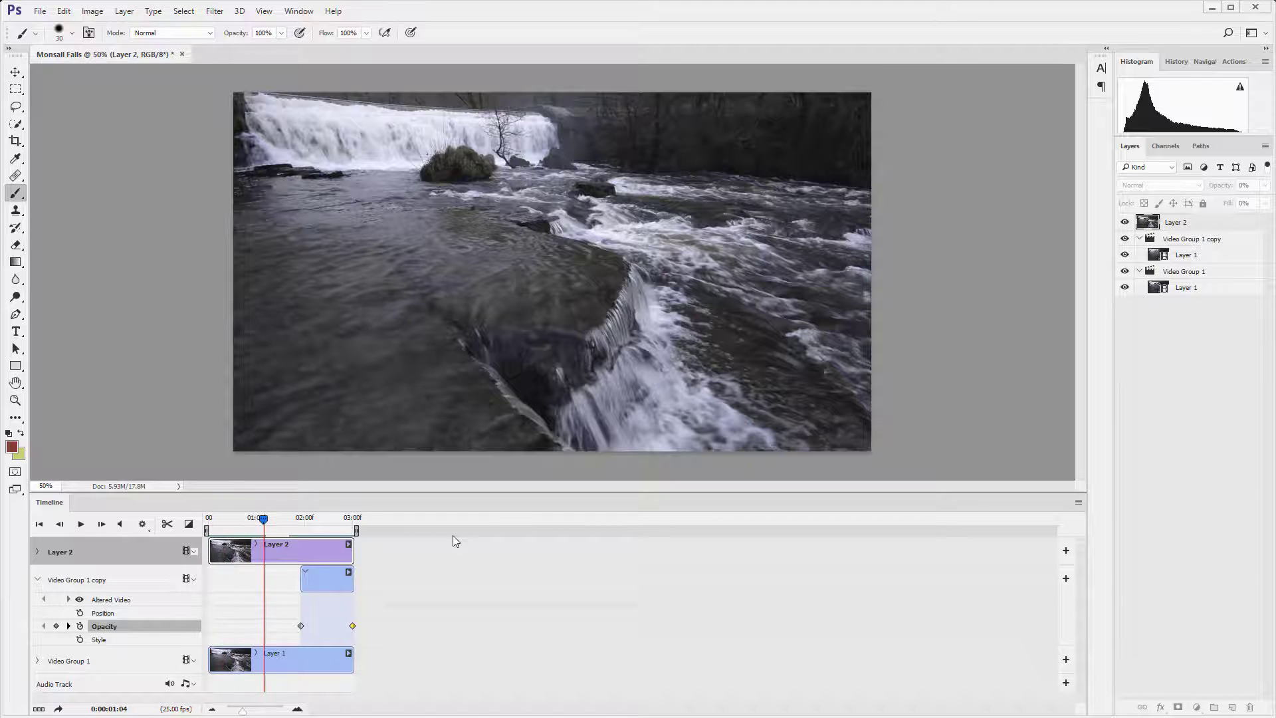
Step: Add a layer mask to Layer 2 and paint black over the weir with a larger brush
key(space)
click(1179, 706)
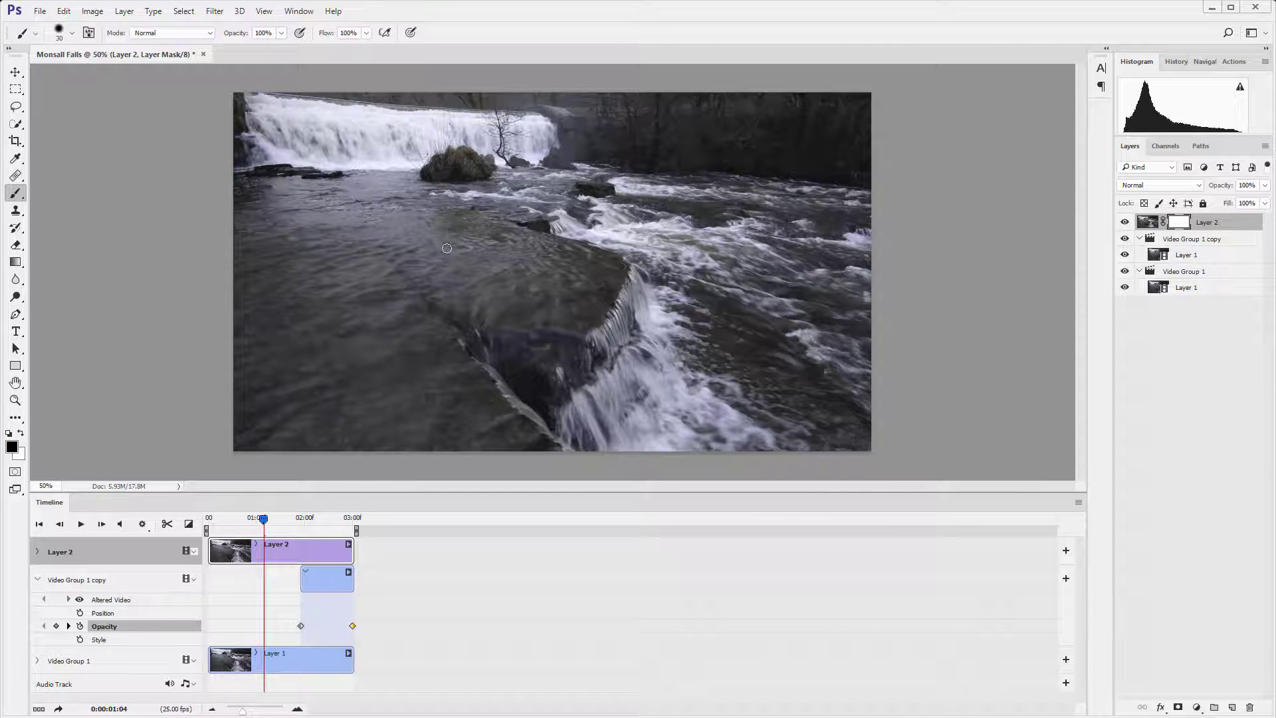
key(bracketright)
key(bracketright)
key(bracketright)
key(bracketright)
mouse_move(243, 149)
mouse_down()
mouse_move(291, 147)
mouse_move(251, 151)
mouse_move(281, 139)
mouse_move(291, 92)
mouse_move(333, 88)
mouse_move(357, 108)
mouse_move(337, 130)
mouse_move(284, 139)
mouse_move(428, 156)
mouse_move(556, 146)
mouse_move(512, 121)
mouse_move(326, 109)
mouse_move(510, 112)
mouse_move(392, 96)
mouse_move(424, 108)
mouse_move(236, 110)
mouse_move(366, 128)
mouse_move(495, 119)
mouse_move(606, 140)
mouse_move(578, 147)
mouse_move(652, 148)
mouse_move(633, 148)
mouse_move(608, 105)
mouse_move(686, 151)
mouse_move(677, 146)
mouse_move(840, 150)
mouse_move(746, 148)
mouse_move(756, 130)
mouse_move(737, 107)
mouse_move(634, 101)
mouse_move(685, 96)
mouse_move(659, 94)
mouse_move(564, 114)
mouse_move(564, 138)
mouse_move(883, 133)
mouse_up()
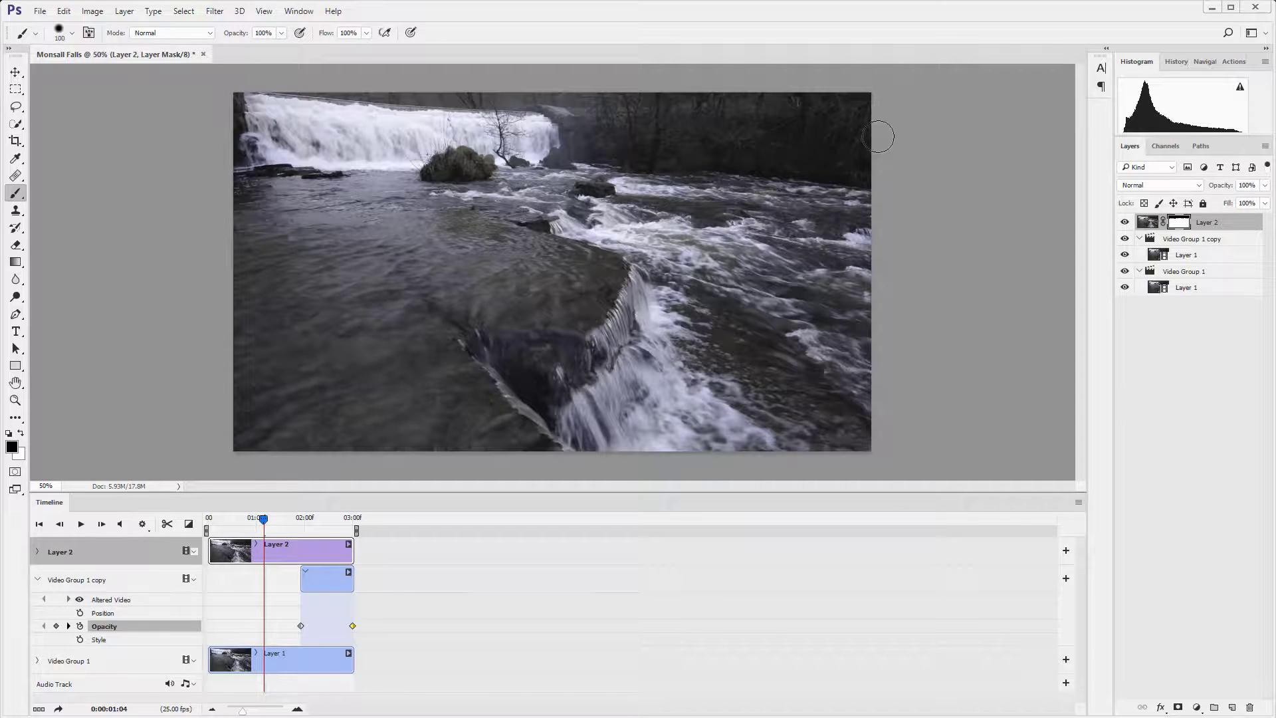
Step: Play back the timeline to check the moving weir, swapping the paint colour to white
key(space)
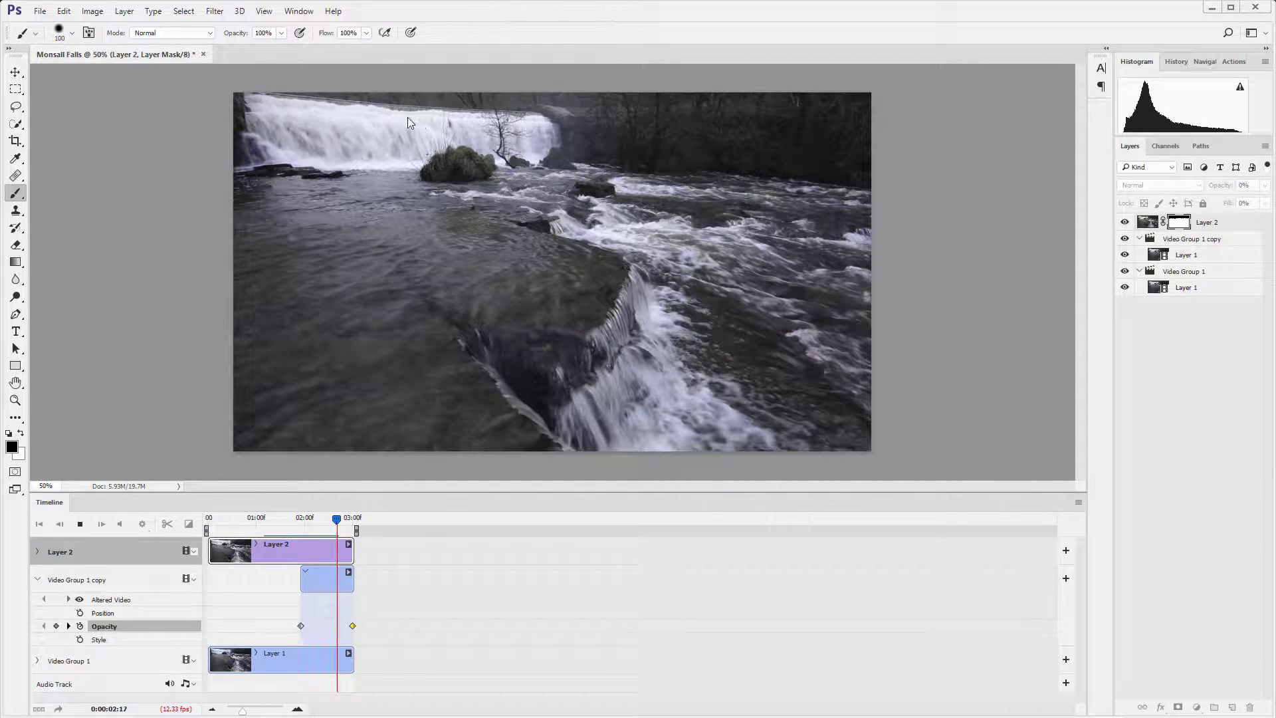
key(space)
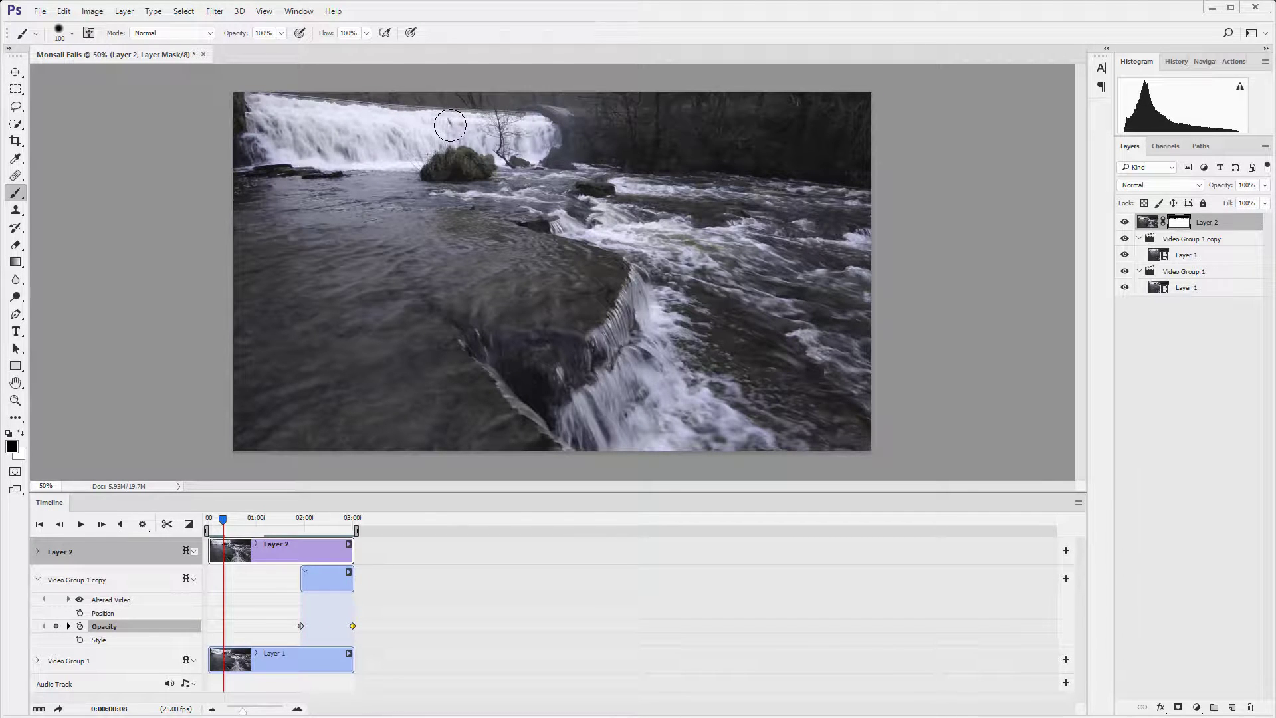
key(x)
key(x)
key(space)
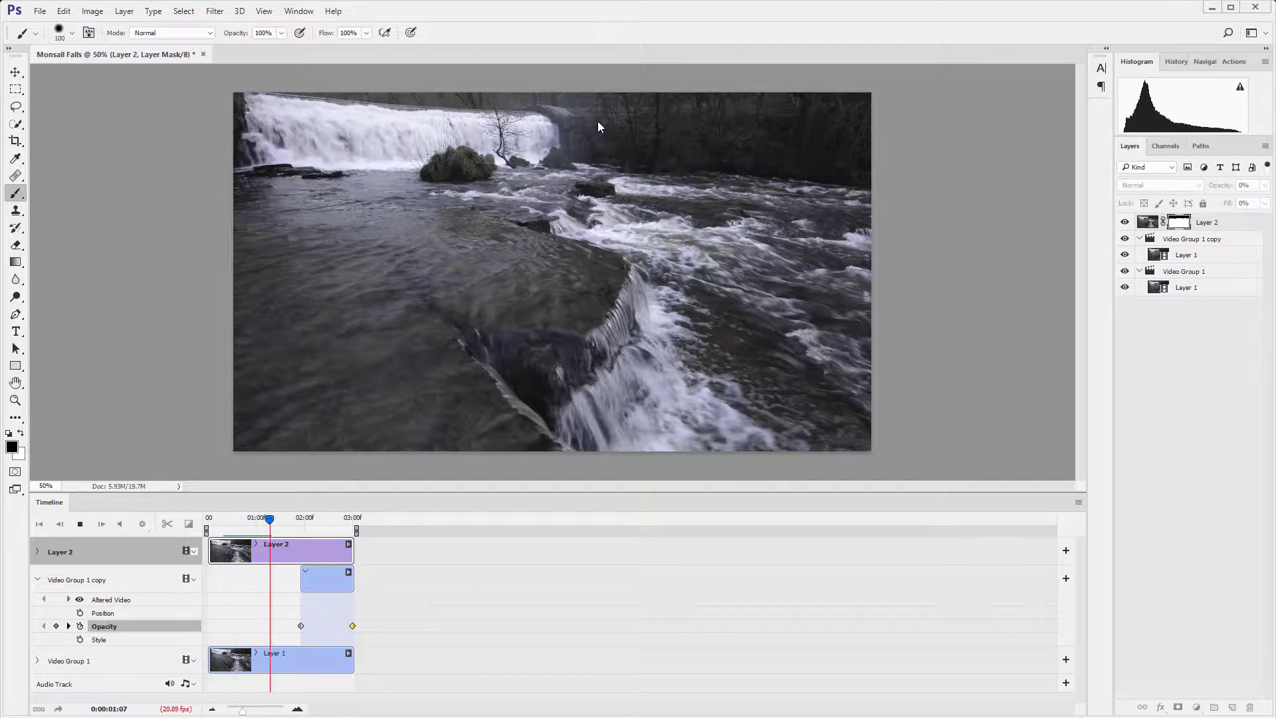